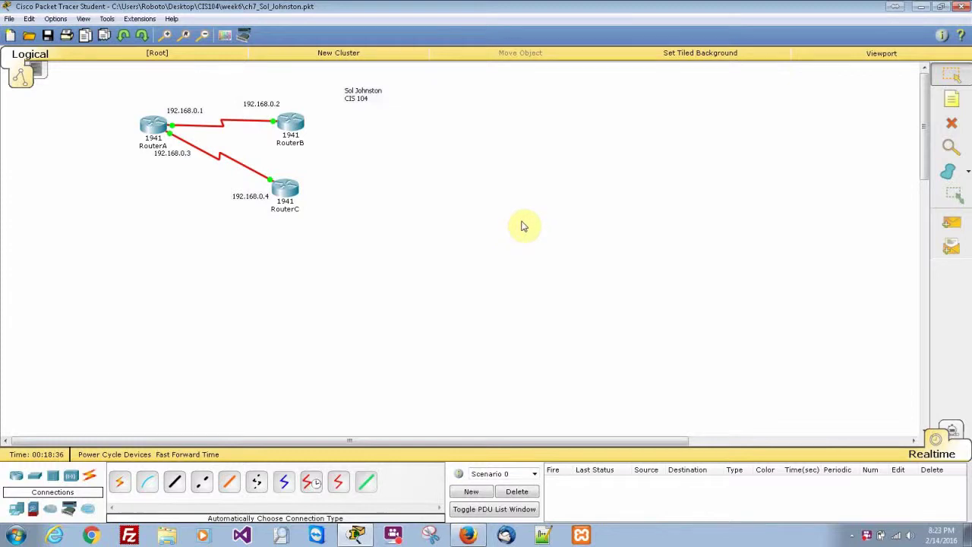
Copy RouterA's running configuration to TFTP server 172.16.30.2 under the filename 'config'.
left_click(156, 124)
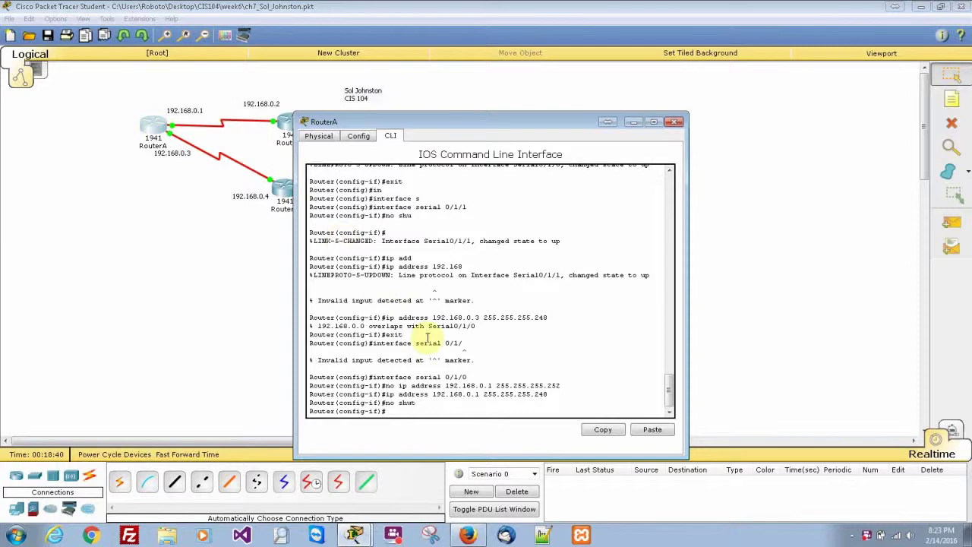
type("end")
key("Return")
key("Return")
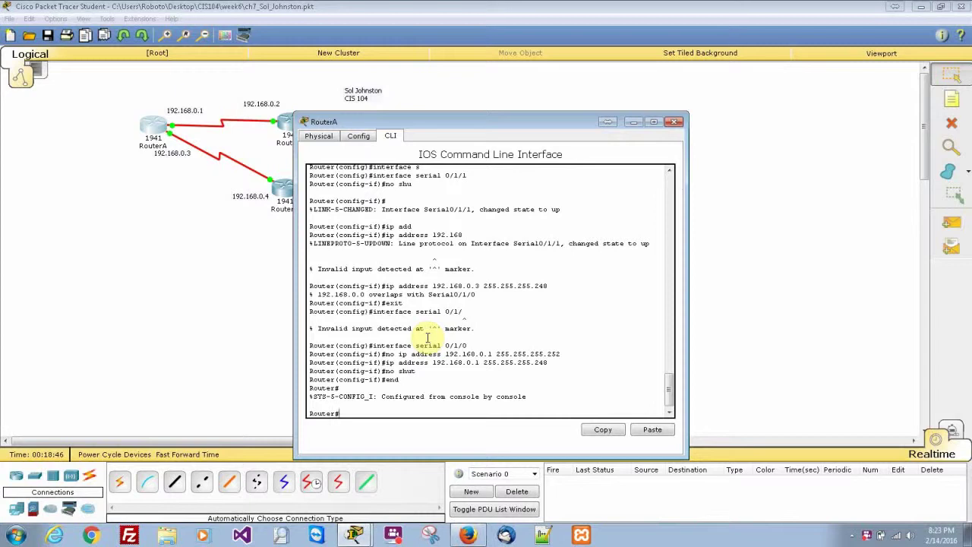
type("copy run tftp")
key("Return")
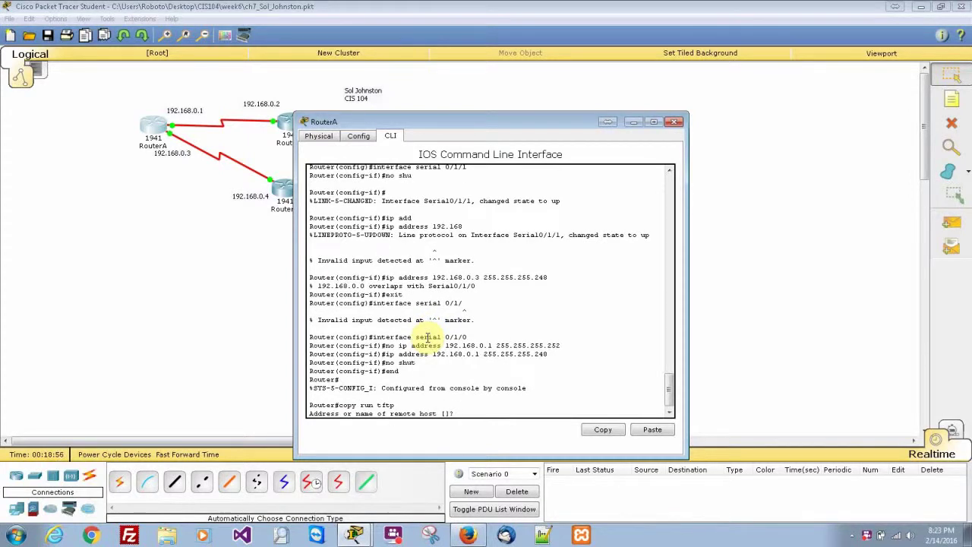
type("172.16.30.2")
key("Return")
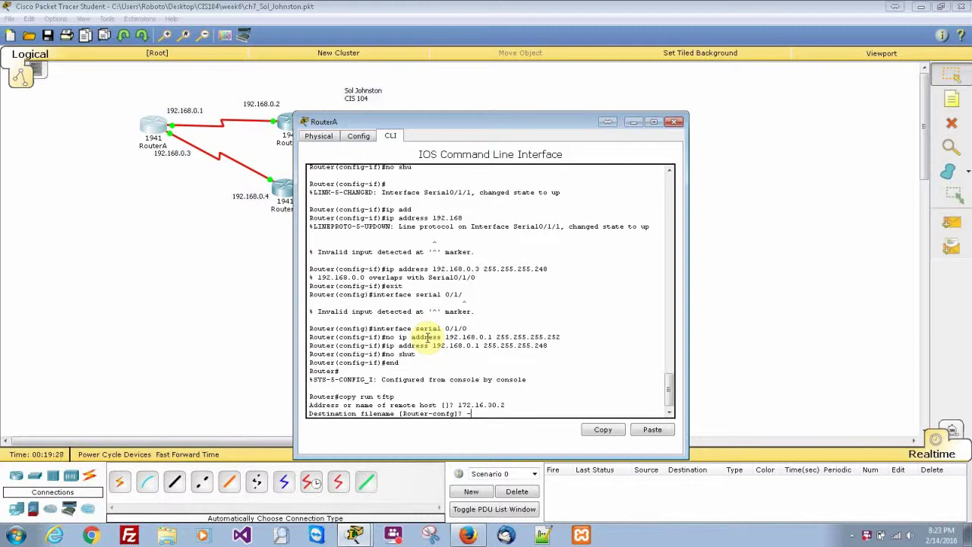
type("config")
key("Return")
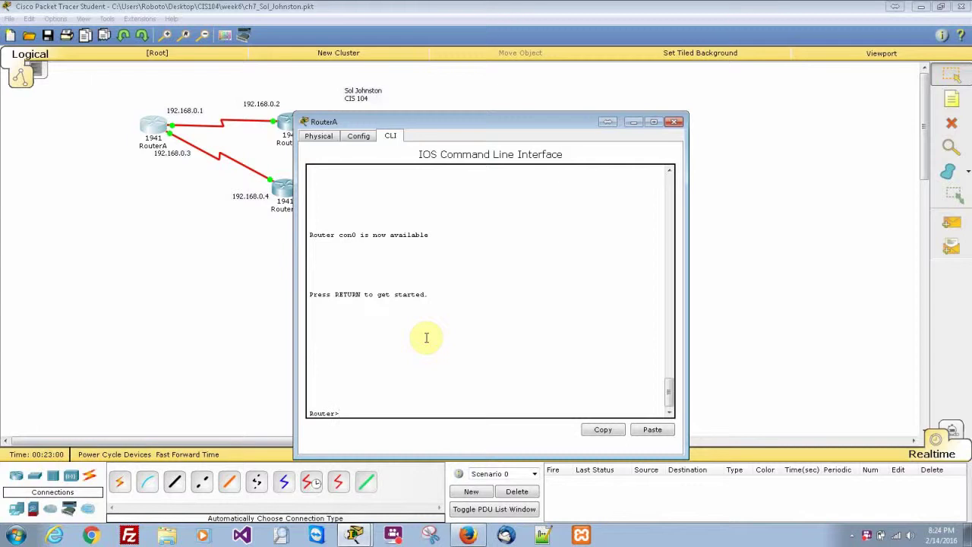
Enter privileged mode on RouterA, then global configuration mode with conf t.
type("en")
key("Return")
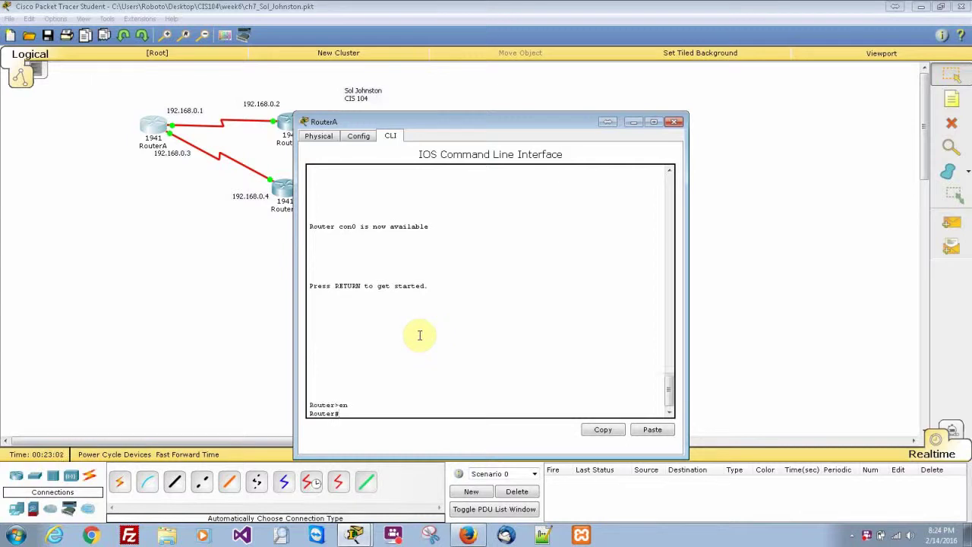
type("conf")
key("Tab")
type("t")
key("Tab")
key("Return")
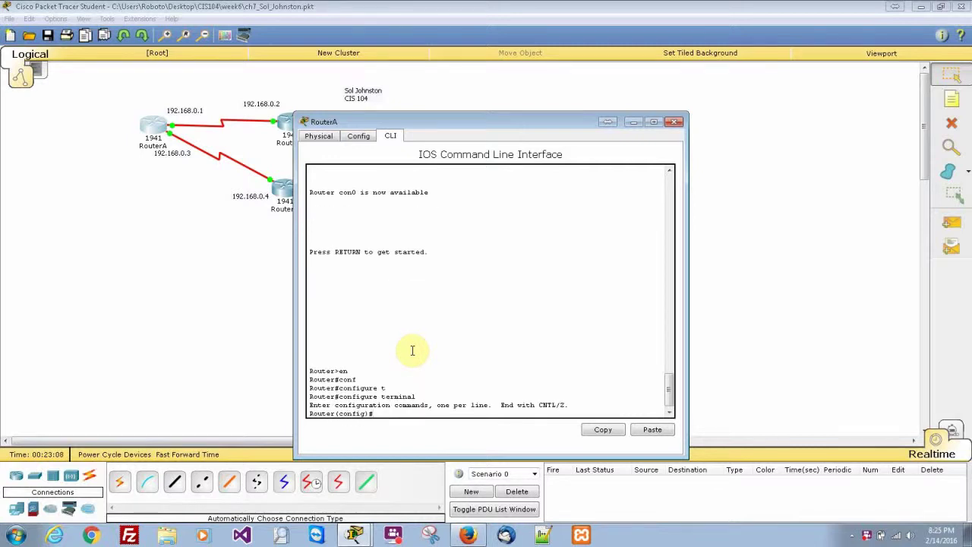
Try a 90-second CDP timer, then list the configuration and cdp help options.
type("cdp timer ?")
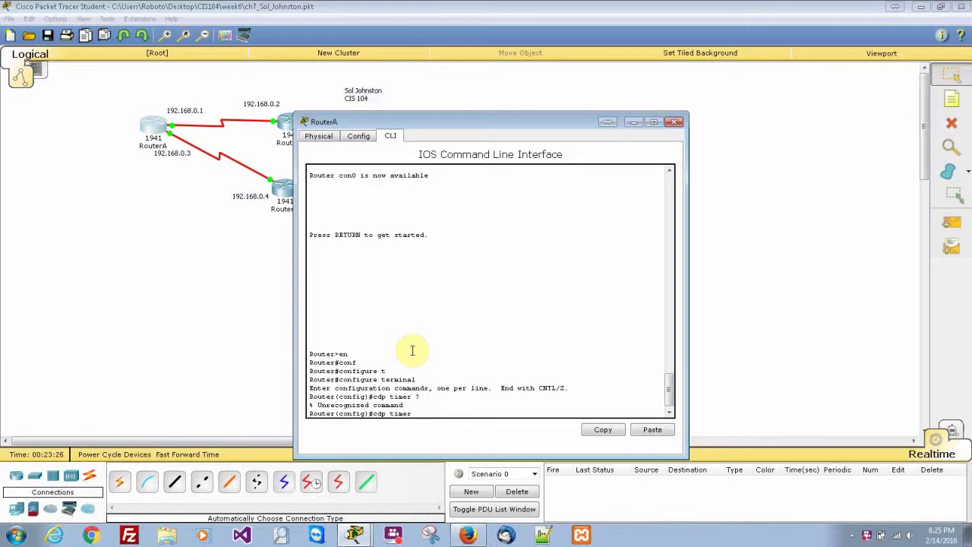
type("90")
key("Return")
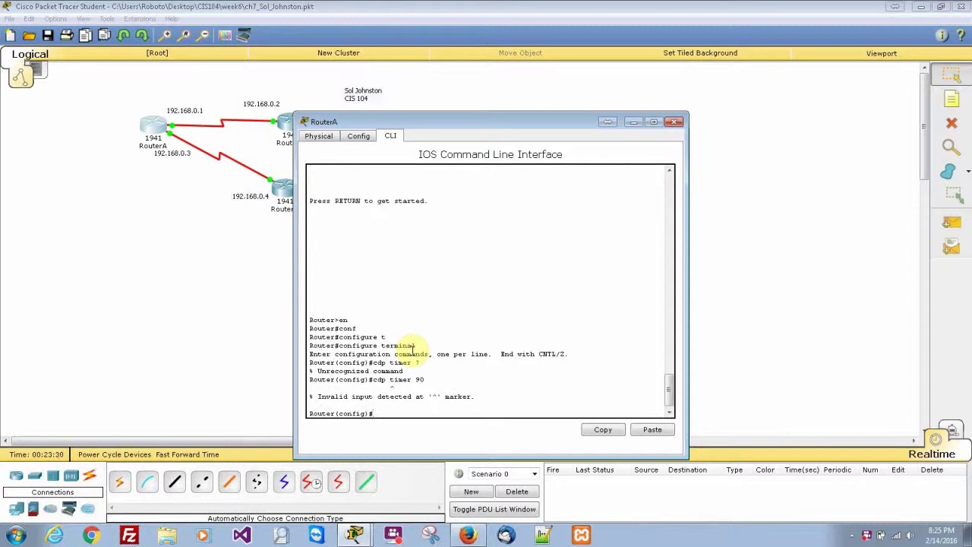
type("?")
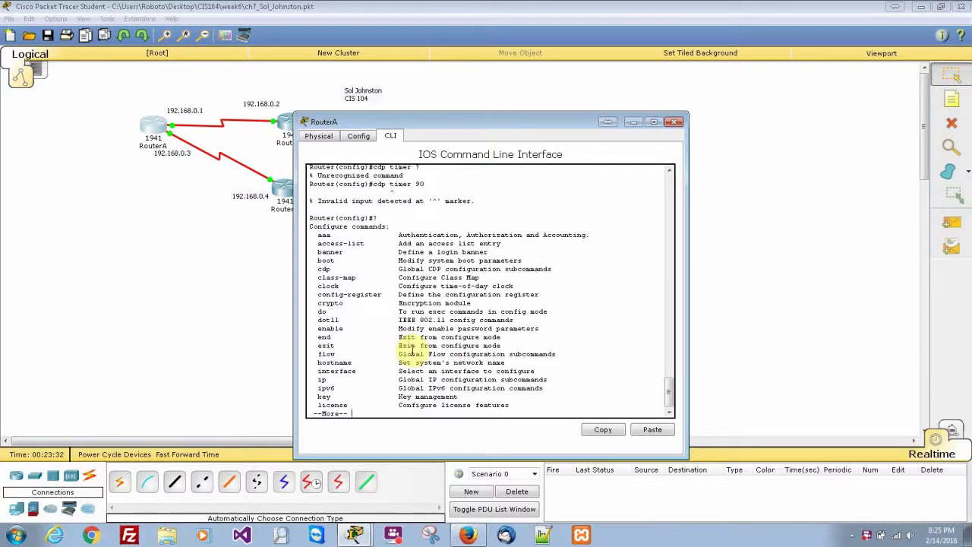
key("space")
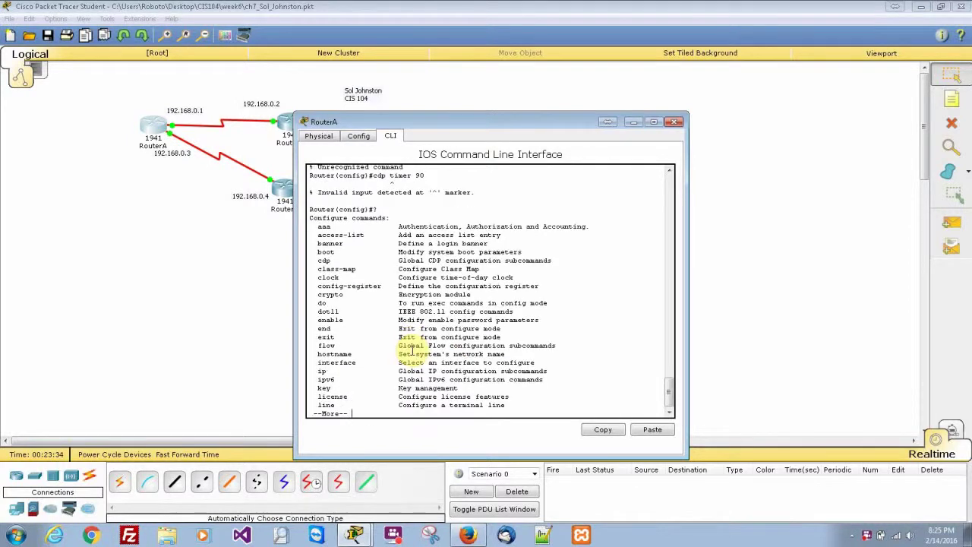
type("cdp")
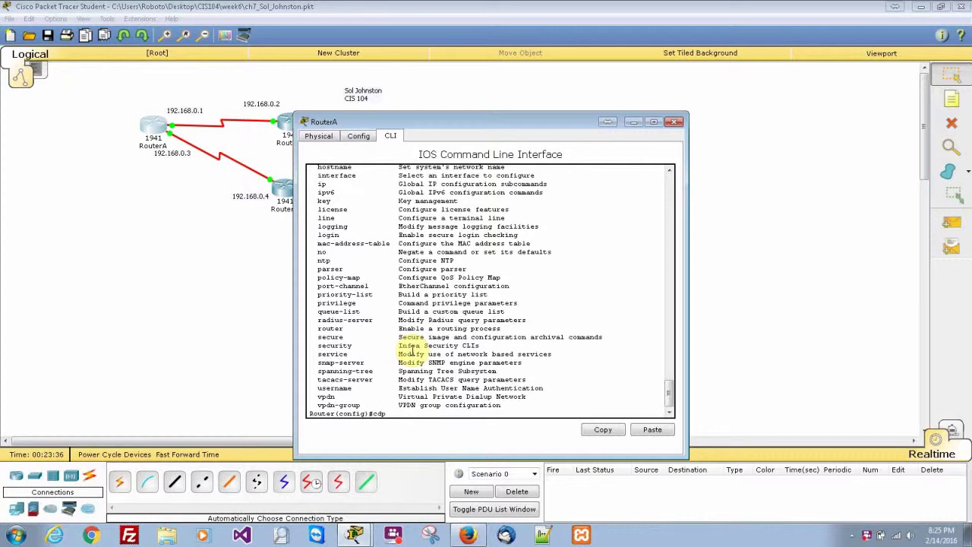
type(" ?")
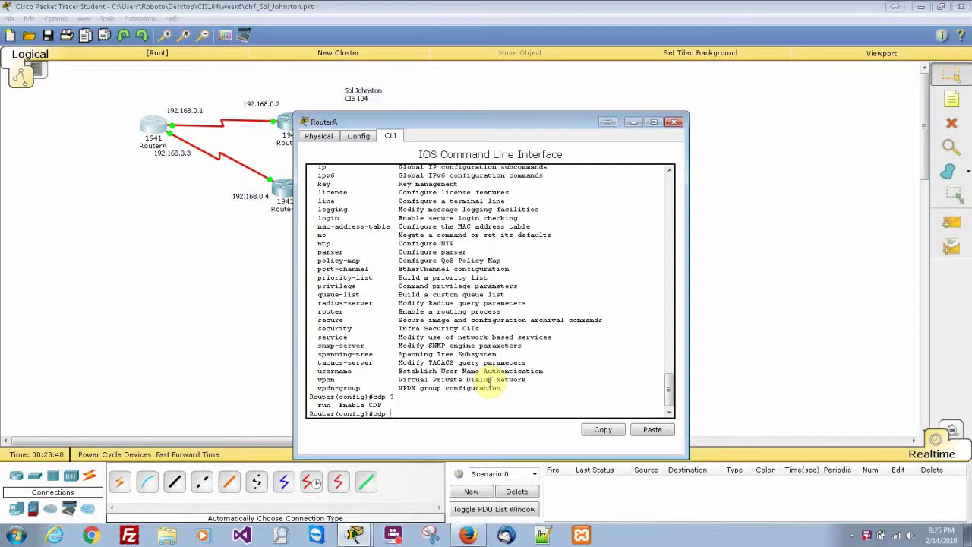
Return RouterA to the privileged Router# prompt with end.
type("end")
key("Return")
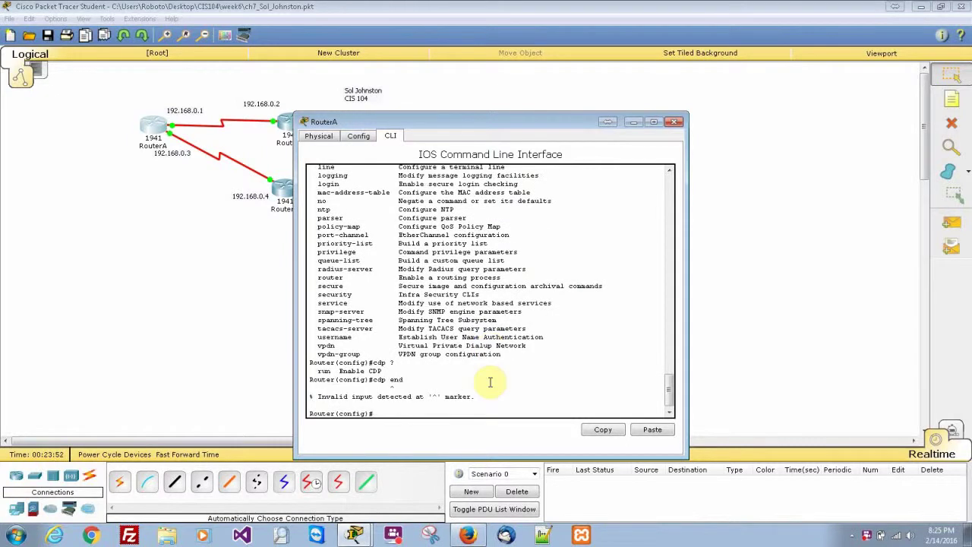
type("end")
key("Return")
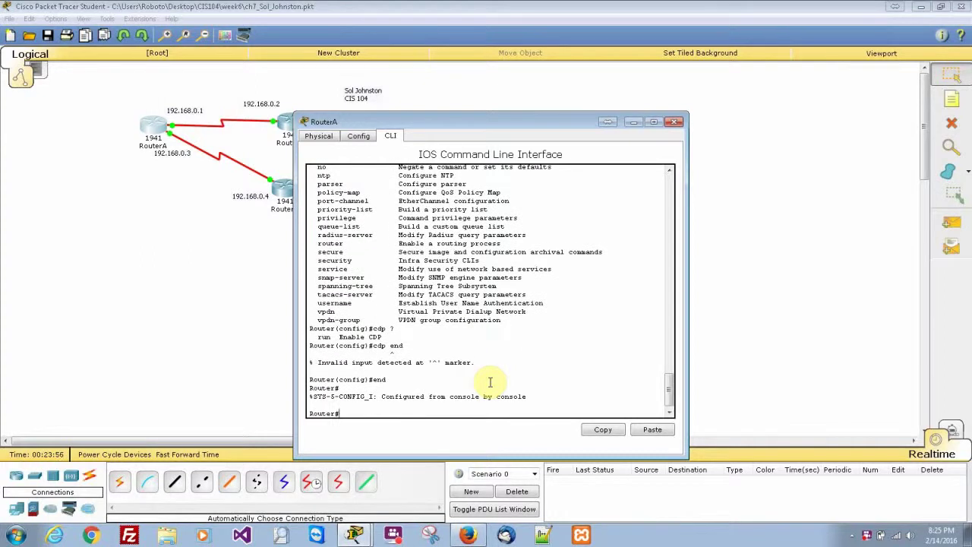
Display RouterA's global CDP settings and per-interface CDP status, highlighting the interval and holdtime.
type("sh cdp")
key("Return")
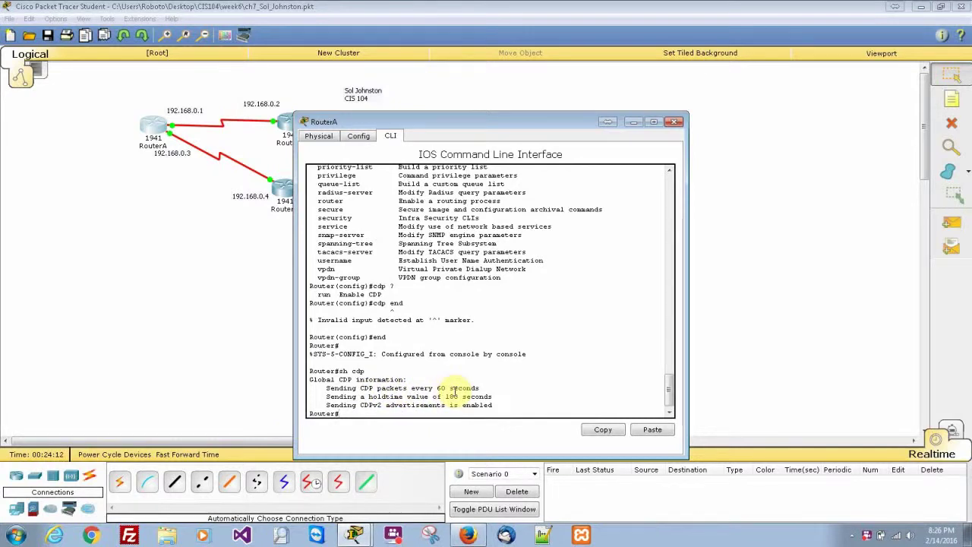
key("Up")
type("?")
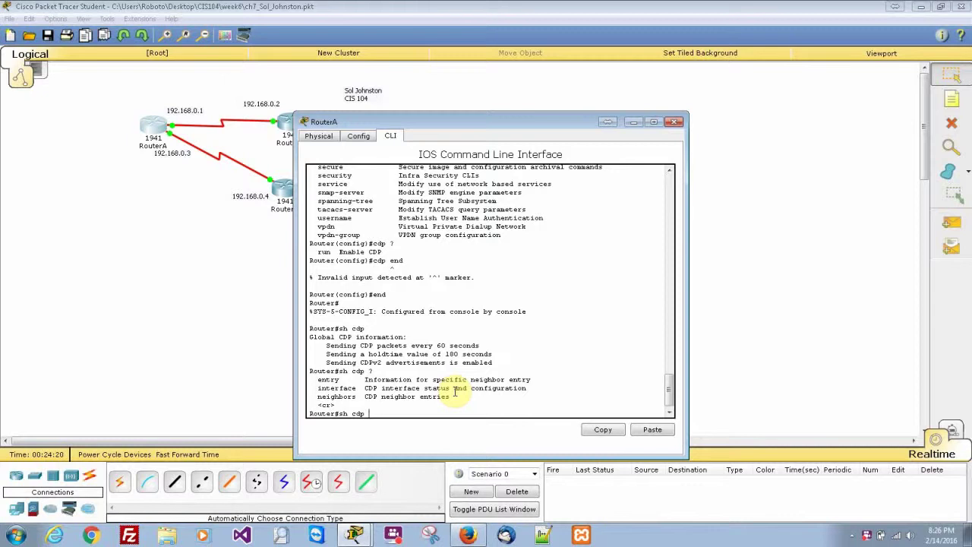
key("BackSpace")
type("int")
key("Return")
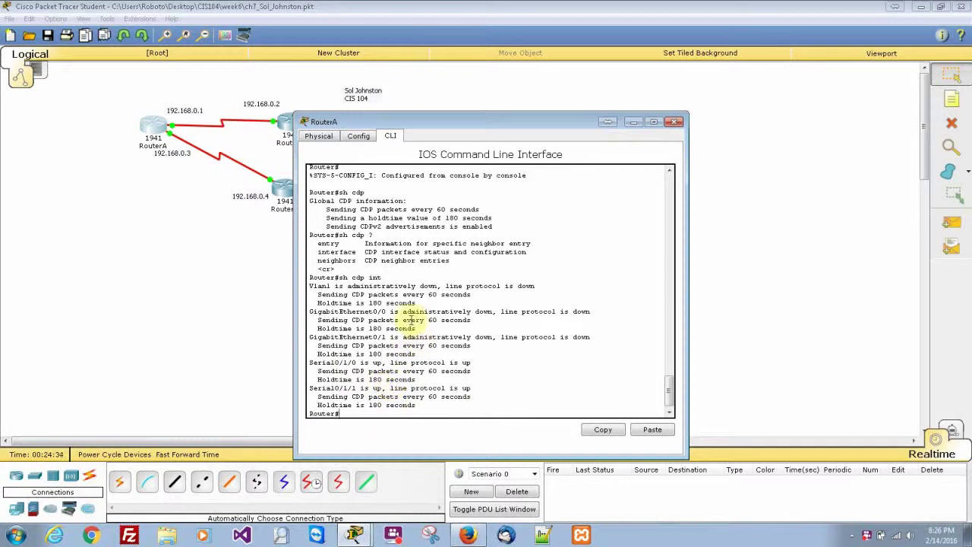
left_click_drag(349, 371, 435, 378)
left_click(431, 378)
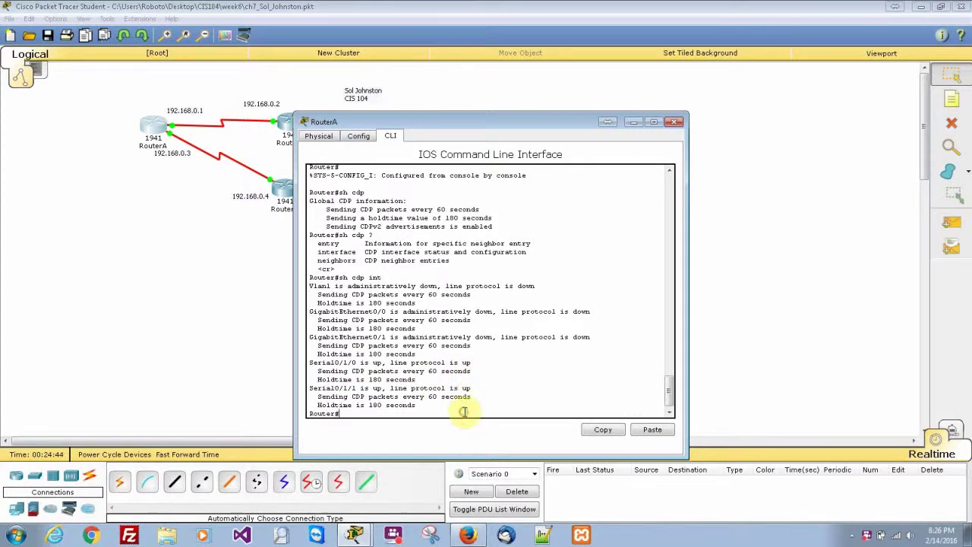
Show CDP entry details for all neighbors with show cdp entry * and page through them.
type("sh cdp entry")
key("Return")
key("Up")
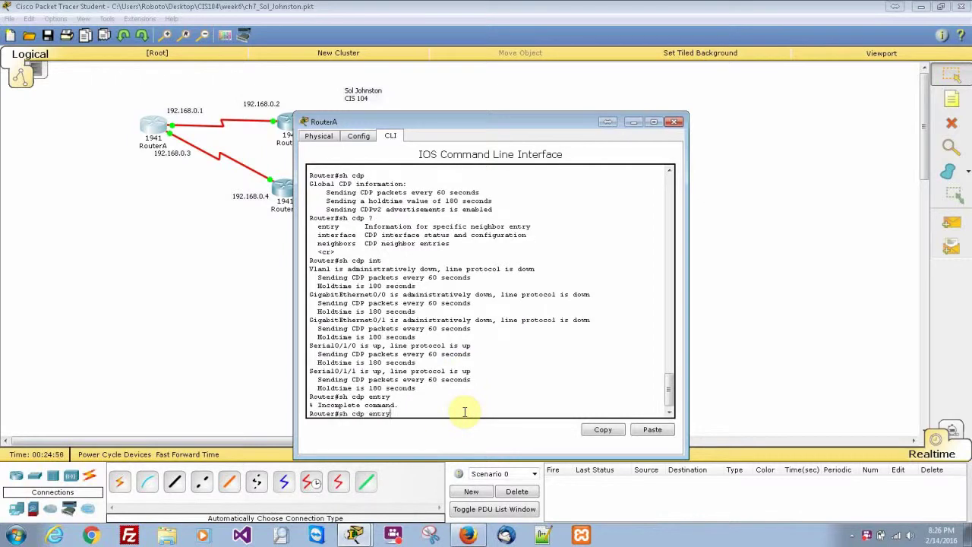
type("*")
key("Return")
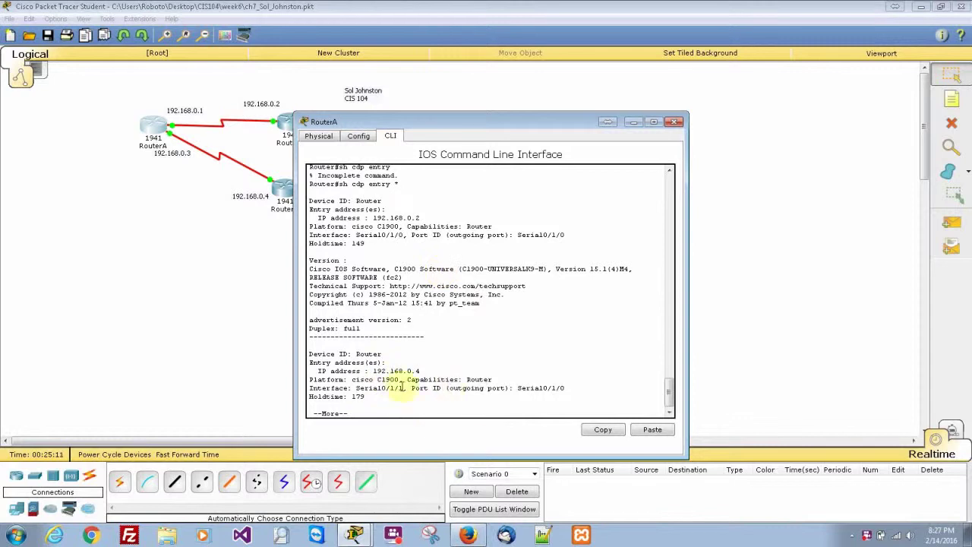
left_click_drag(380, 385, 414, 395)
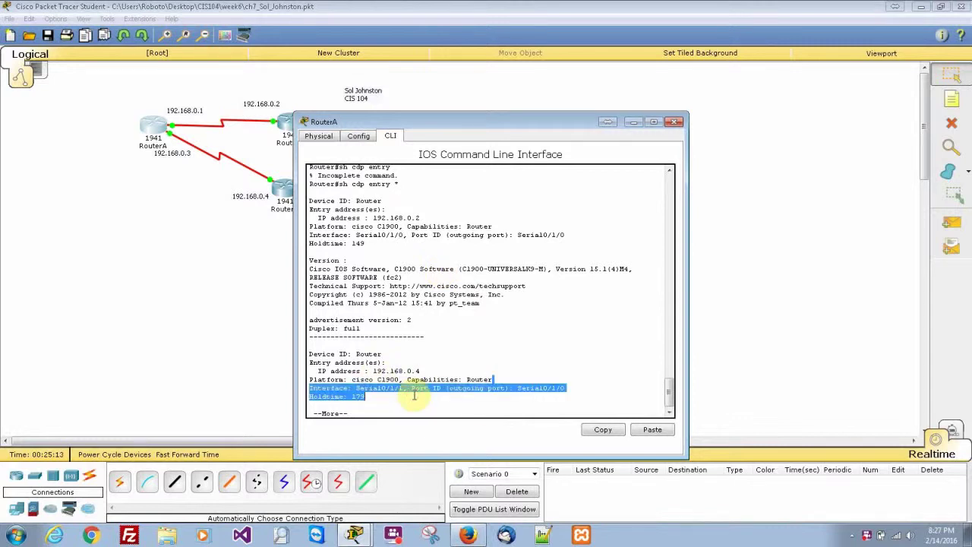
left_click(414, 395)
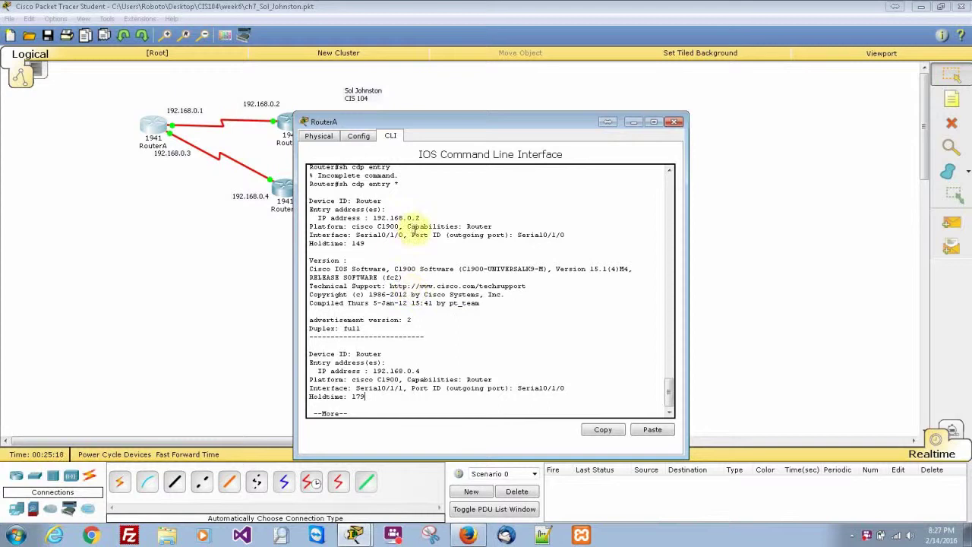
left_click_drag(354, 234, 421, 250)
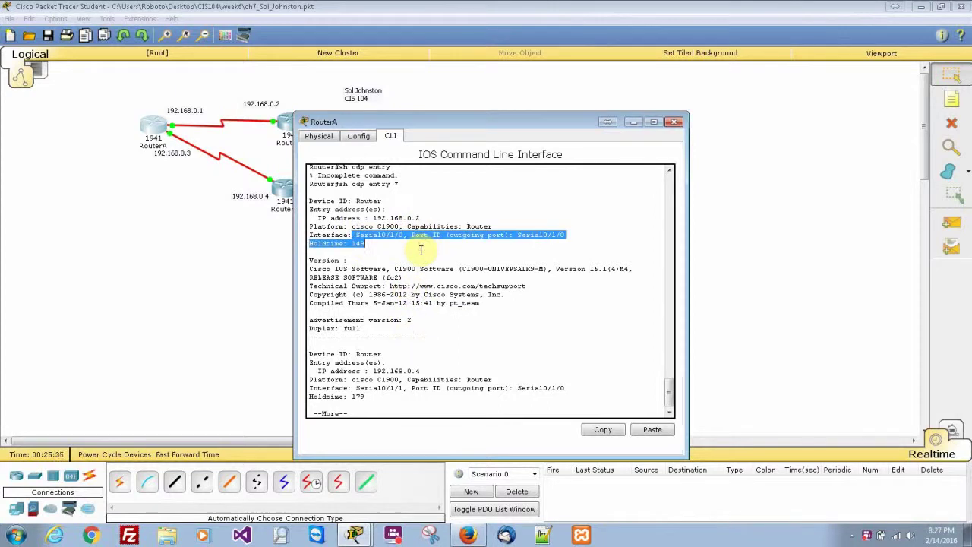
key("space")
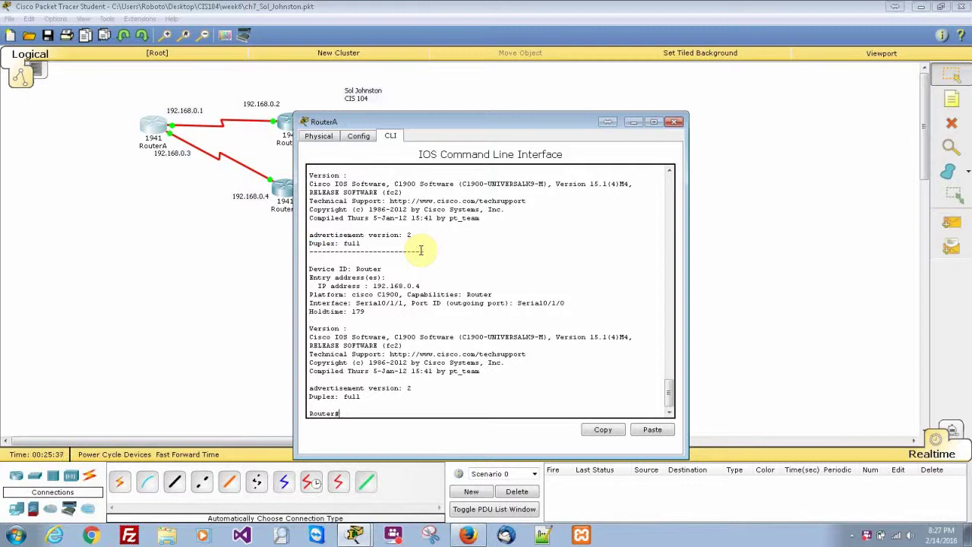
List the CDP neighbor table, then run show cdp neighbors detail and page to the end.
type("show cdp nei")
key("Tab")
key("Return")
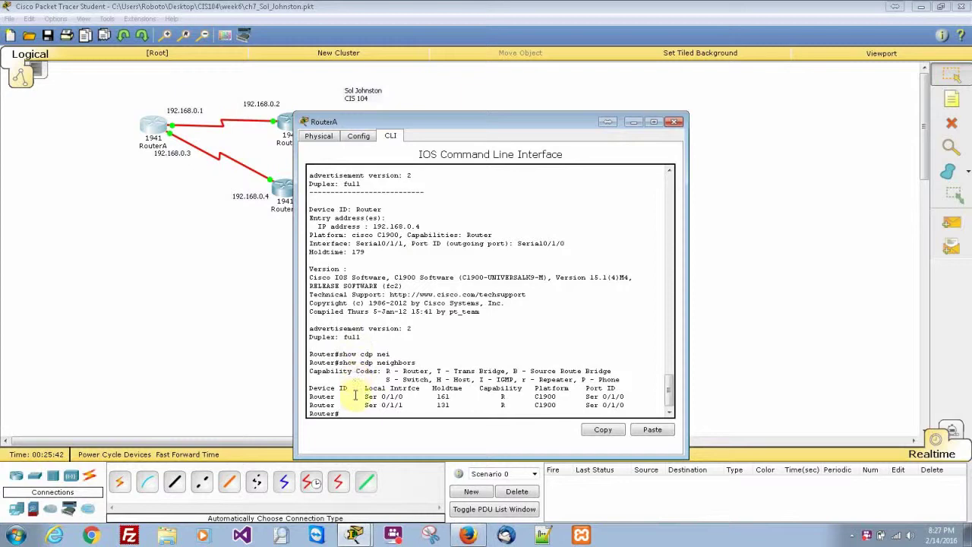
left_click_drag(353, 397, 486, 405)
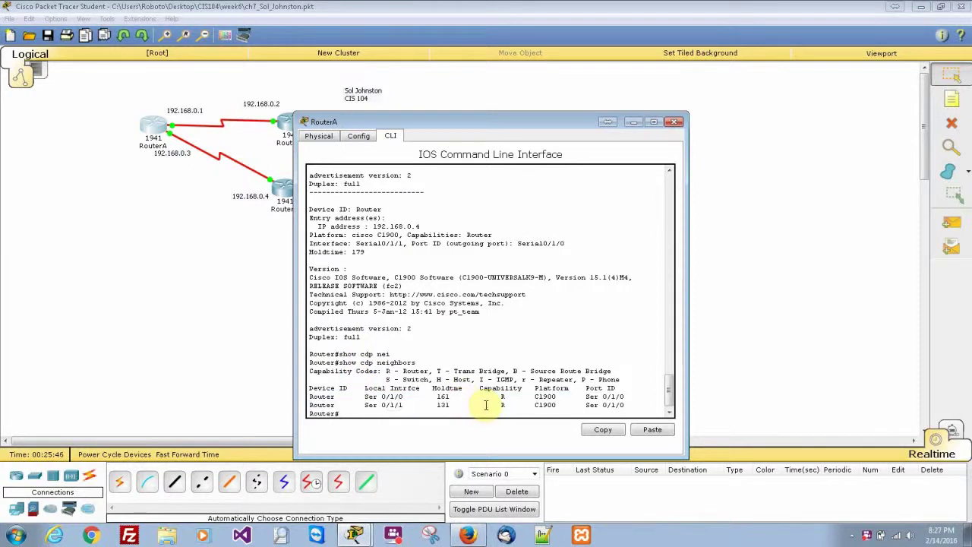
key("Up")
type("detail")
key("Return")
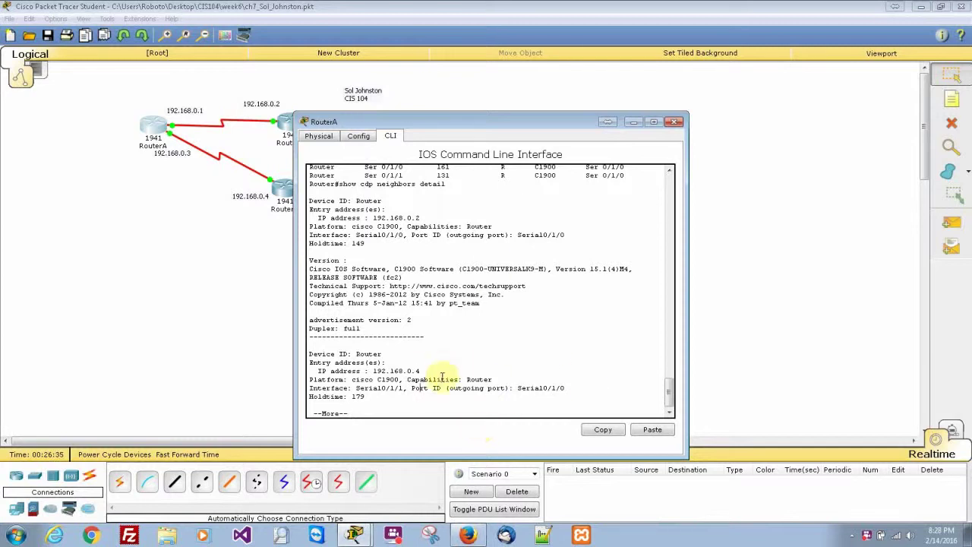
key("space")
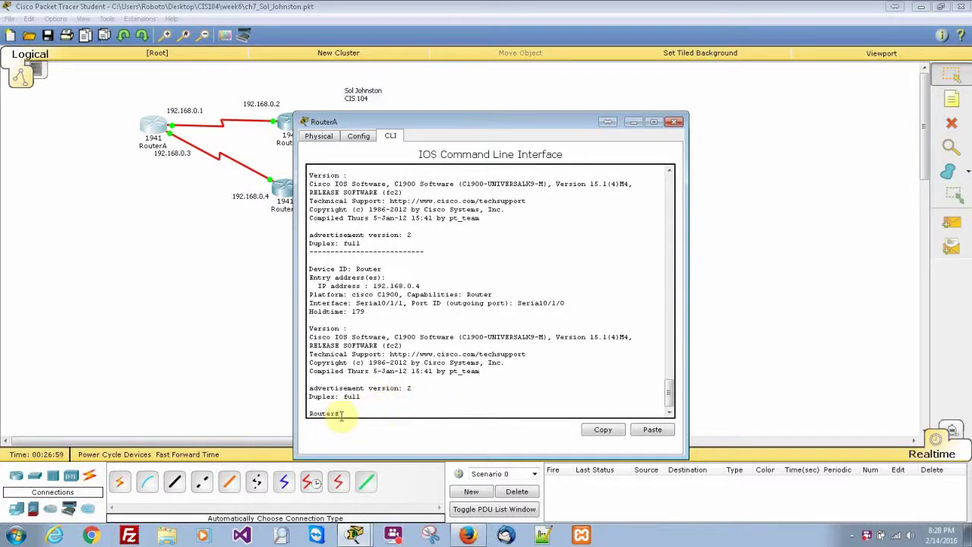
Telnet from RouterA to 192.168.0.1, then rerun the same telnet command.
type("telnet 192.168.0.1")
key("Return")
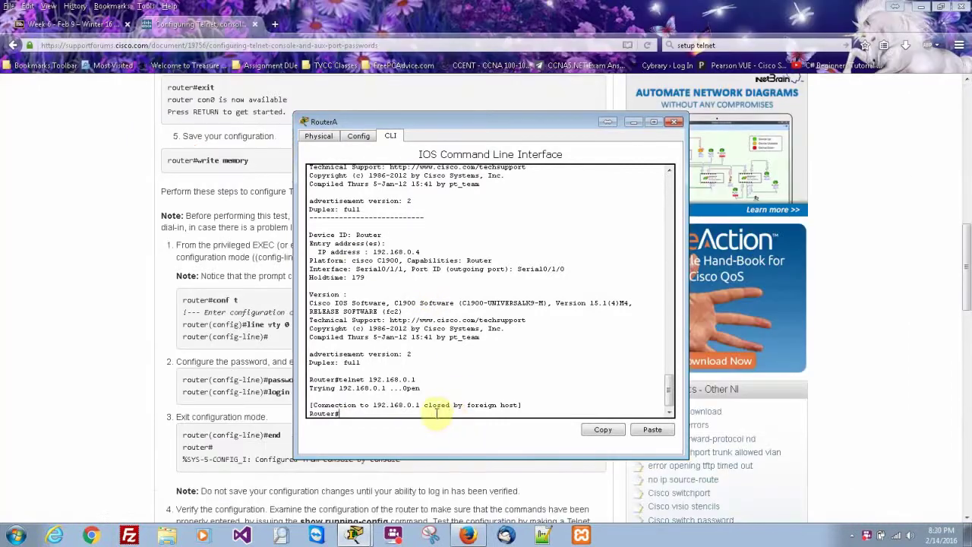
key("Up")
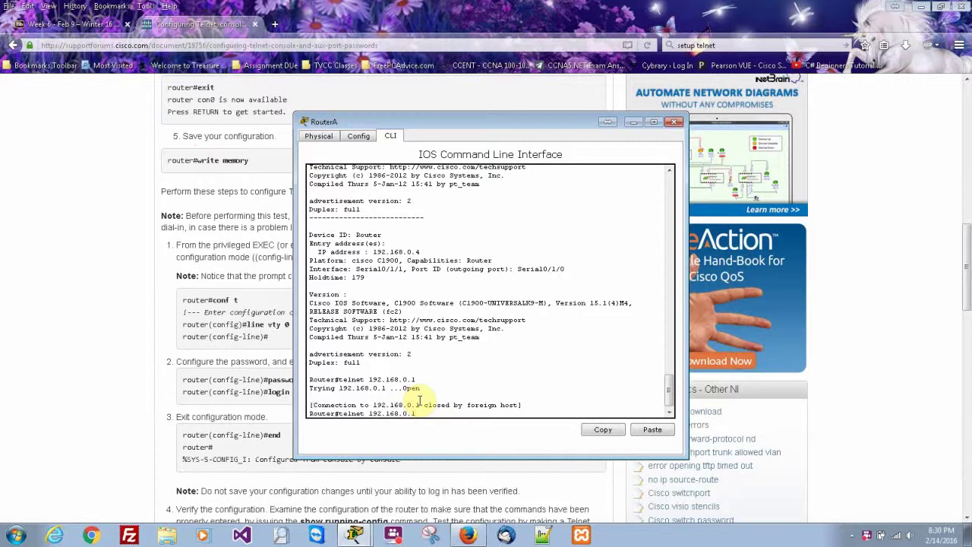
key("Return")
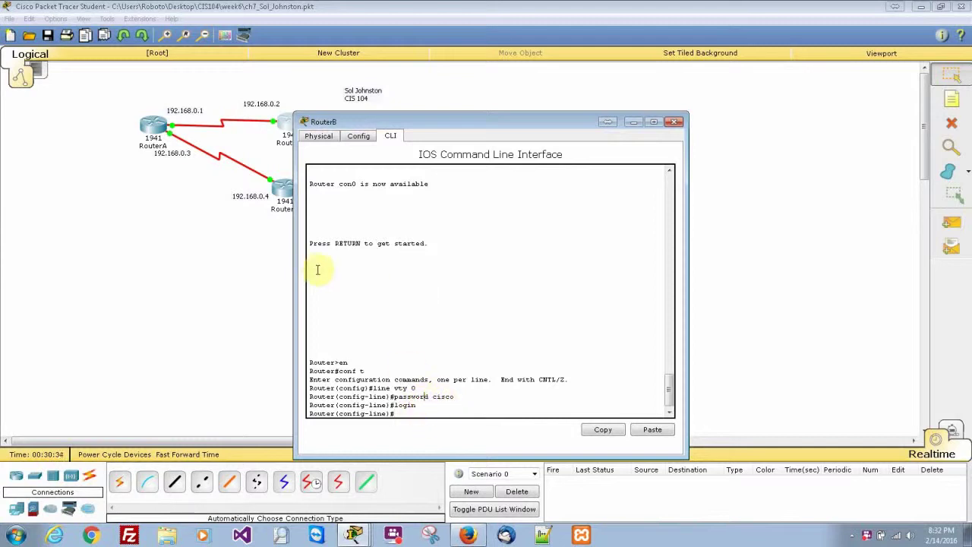
From RouterA's privileged prompt, telnet to 192.168.0.2, log in, then exit the session.
left_click(151, 126)
type("en")
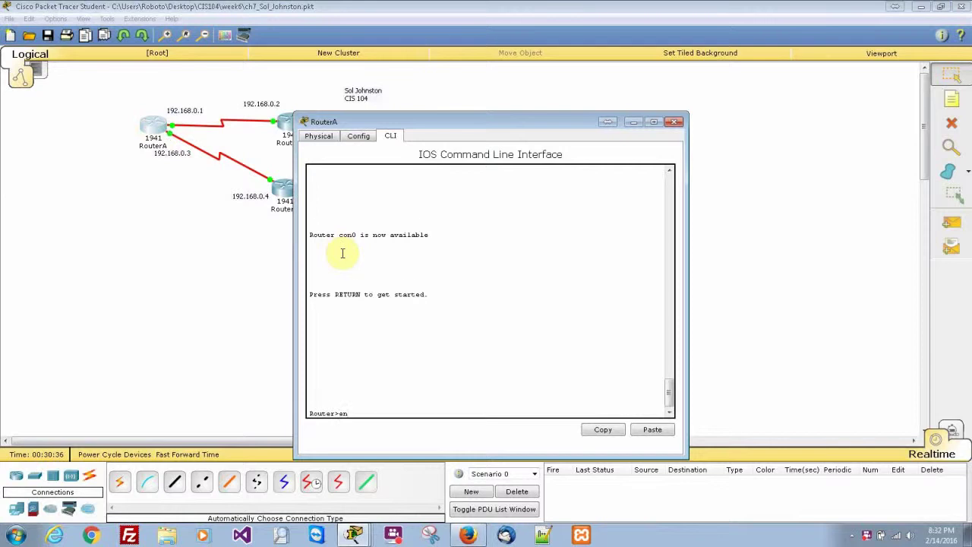
key("Return")
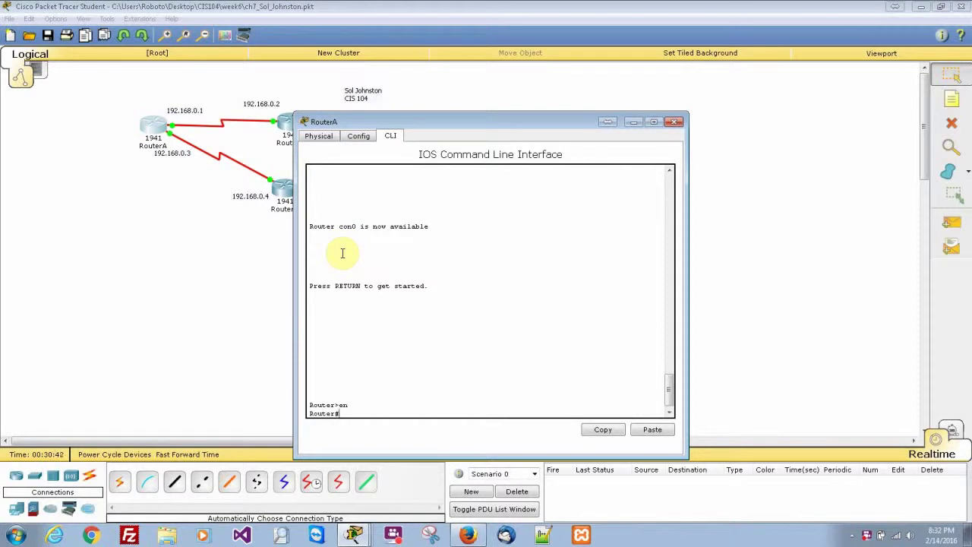
type("telnet 192.168.0.2")
key("Return")
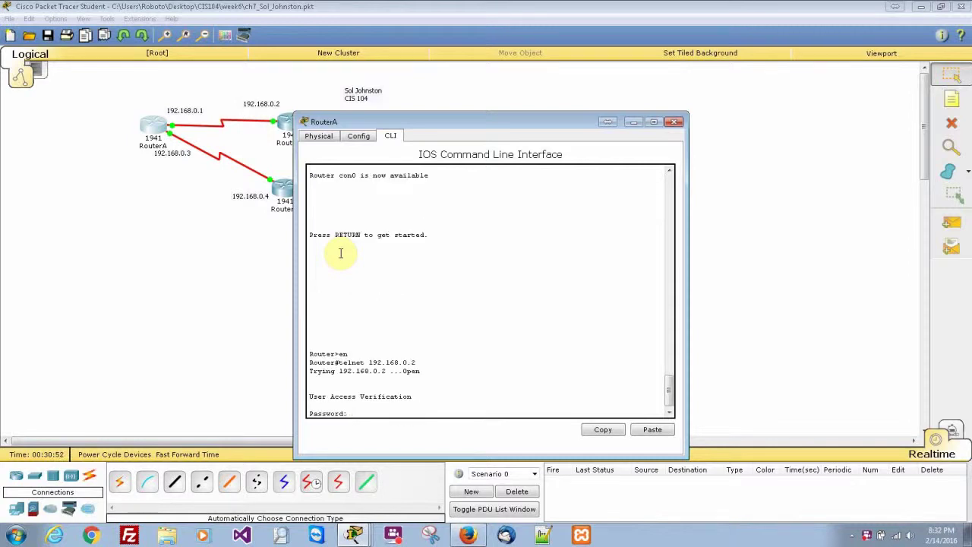
key("Return")
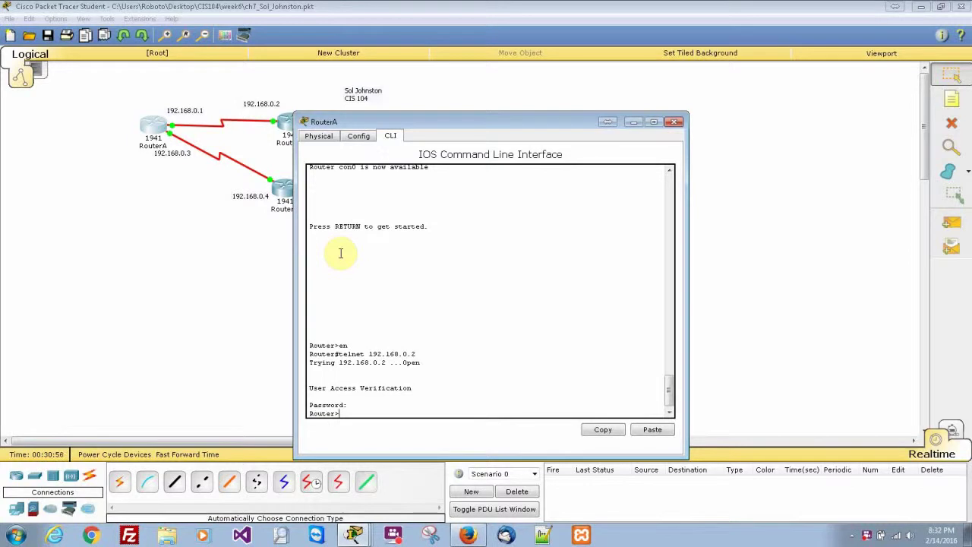
type("xit")
key("Return")
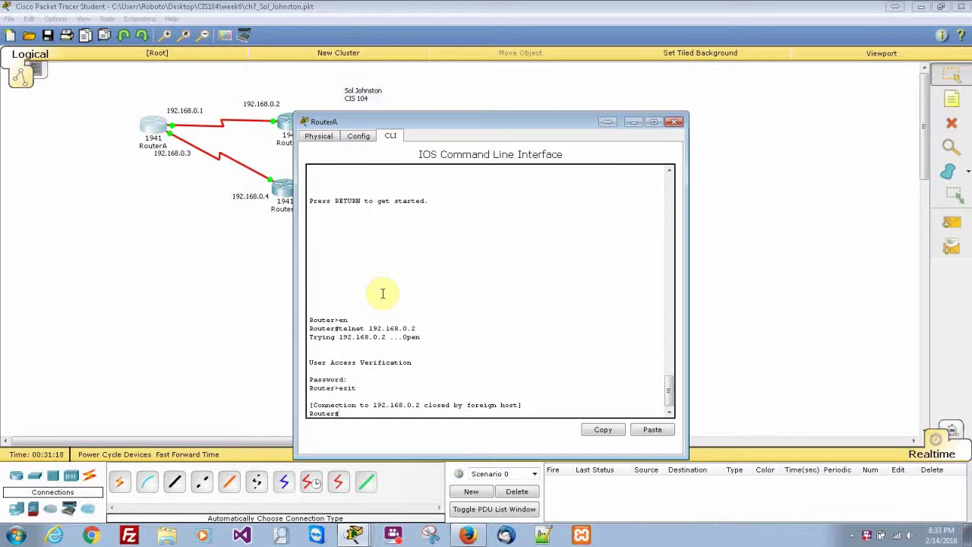
Check show sessions, then reconnect to 192.168.0.2 by address alone and log in.
type("show sess")
key("Tab")
key("Return")
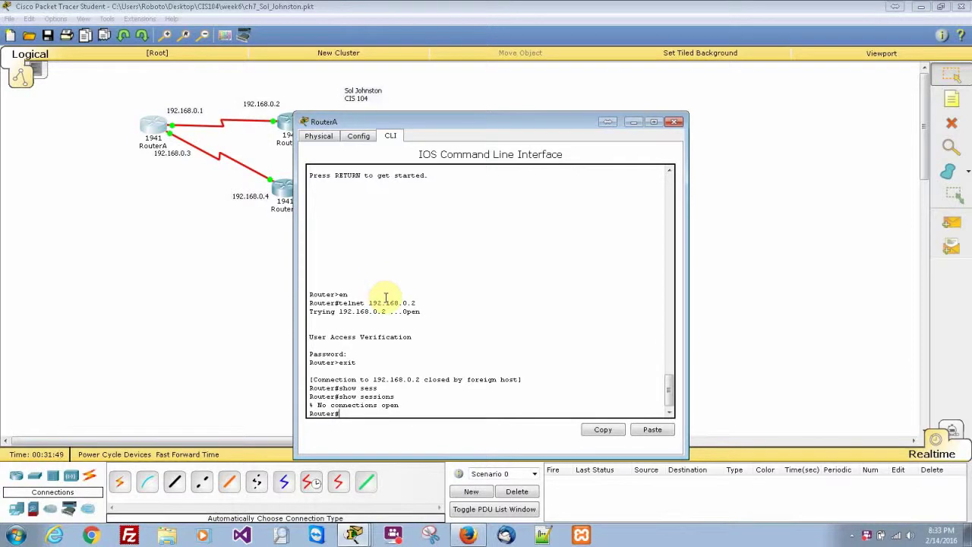
type("192.168.0.2")
key("Return")
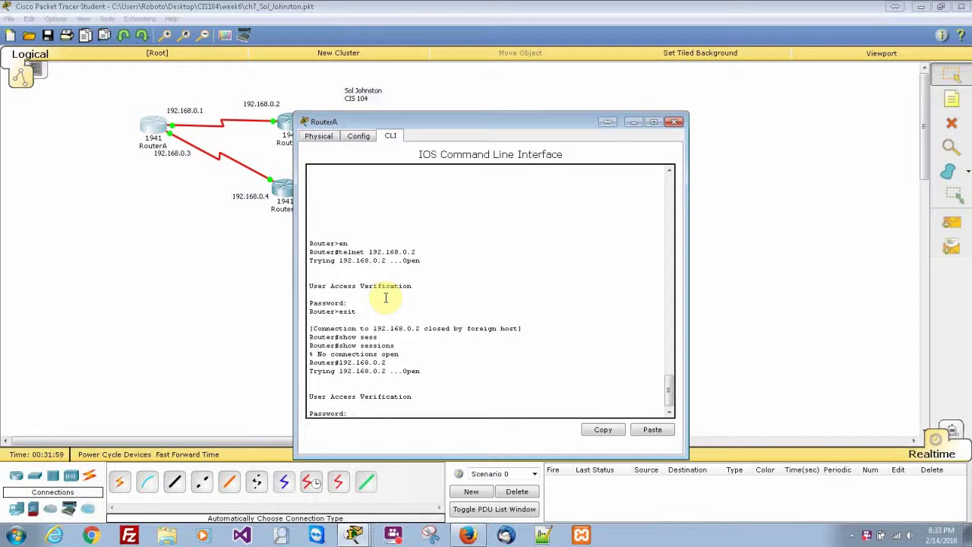
key("Return")
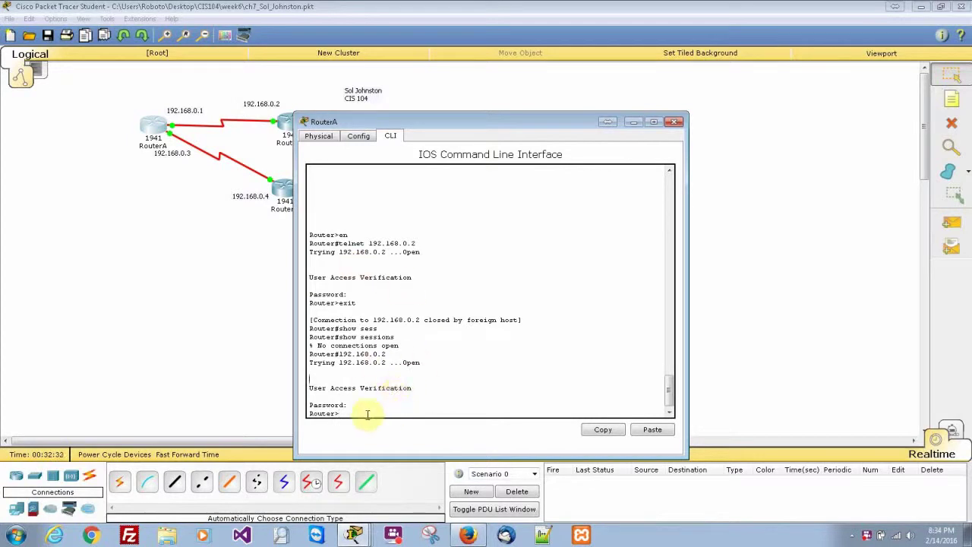
Run show users and show sessions on the remote router at 192.168.0.2.
left_click(366, 414)
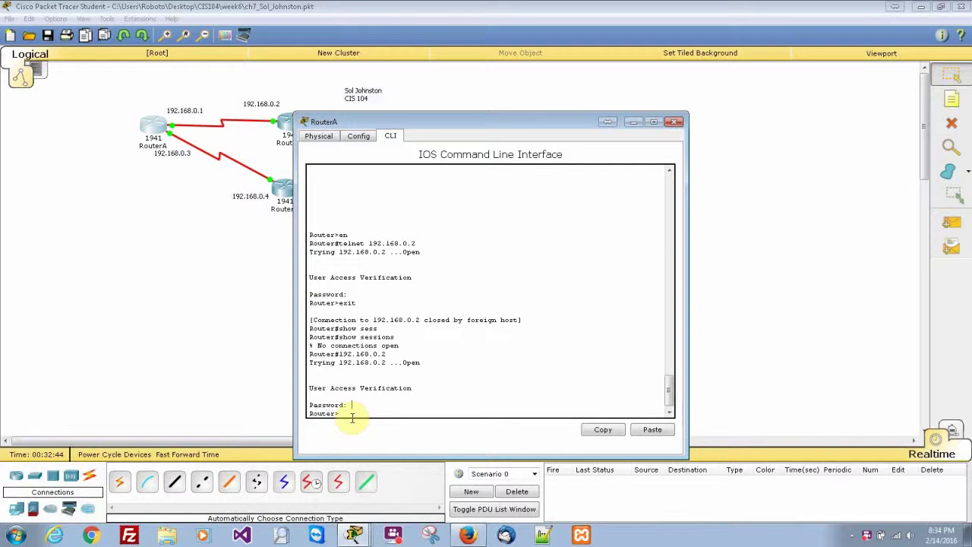
left_click(354, 403)
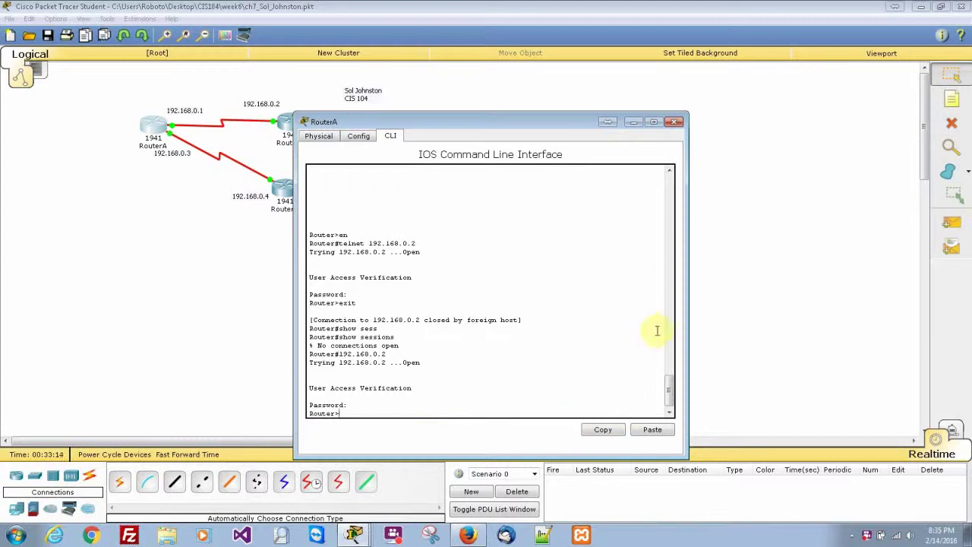
left_click_drag(669, 386, 669, 390)
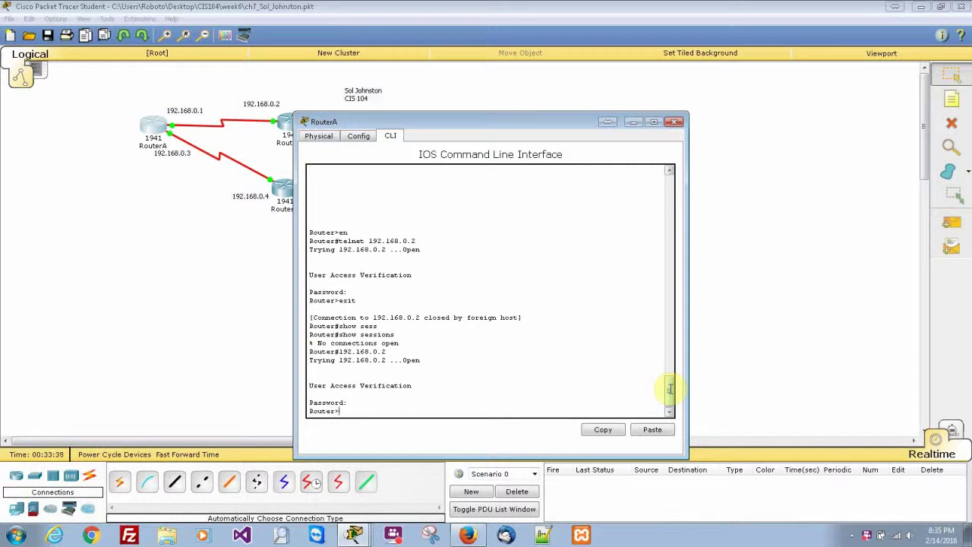
type("show ses")
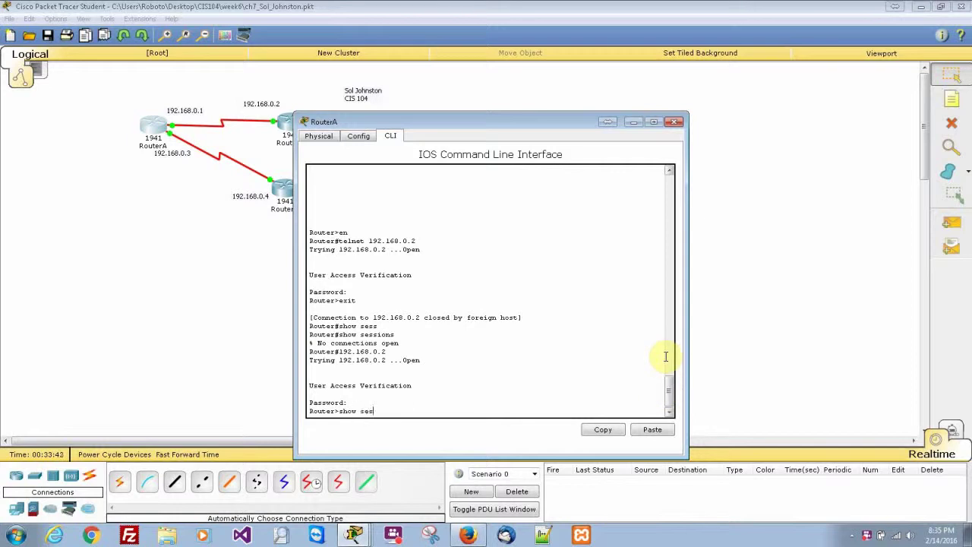
type("sions")
key("BackSpace")
key("BackSpace")
key("BackSpace")
key("BackSpace")
key("BackSpace")
type("users")
key("Return")
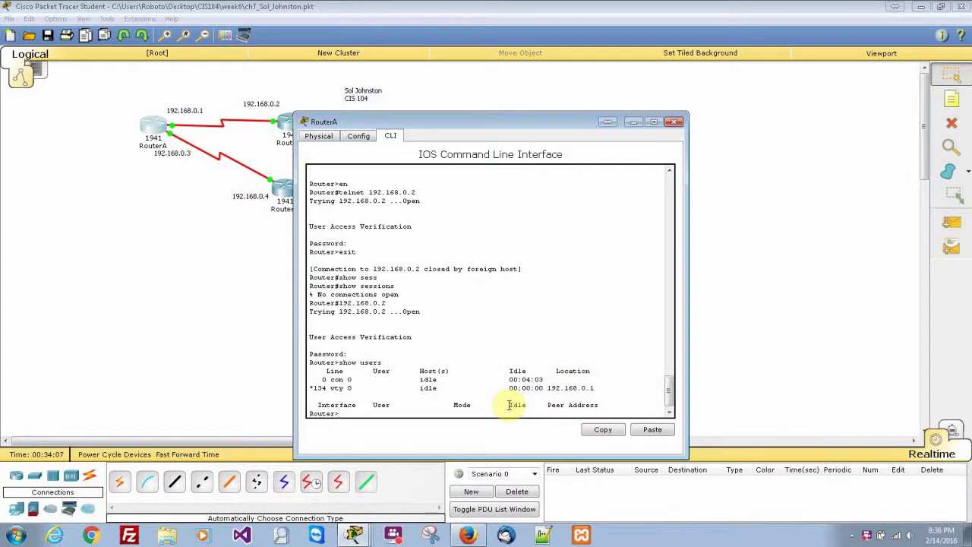
type("show sessions")
key("Return")
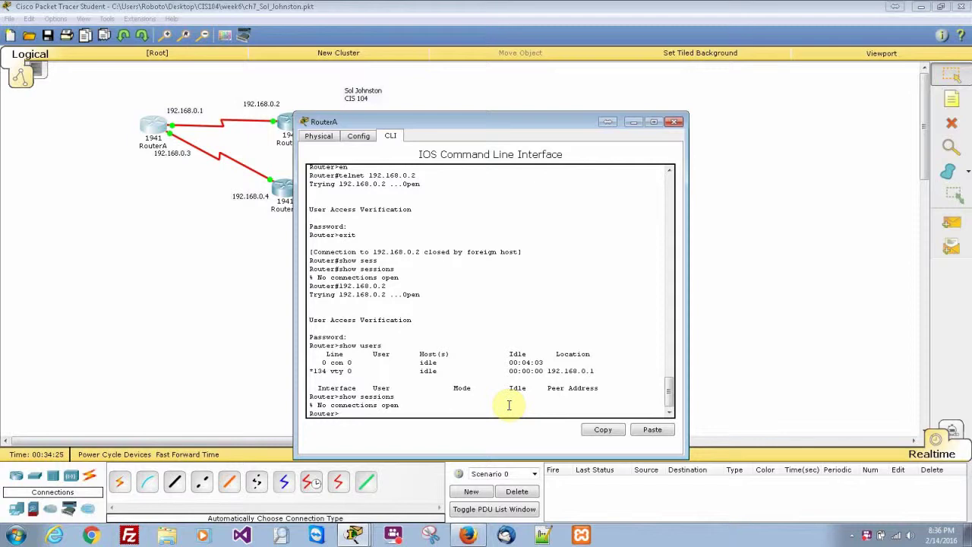
End the 192.168.0.2 session and telnet into 192.168.0.4, logging in.
type("e")
type("xit")
key("Return")
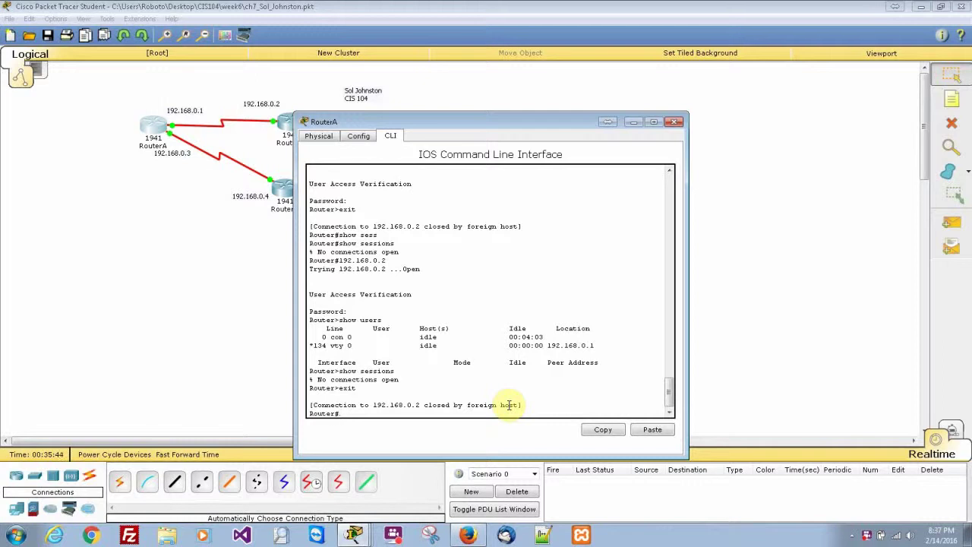
type("telnet 192.168.0.4")
key("Return")
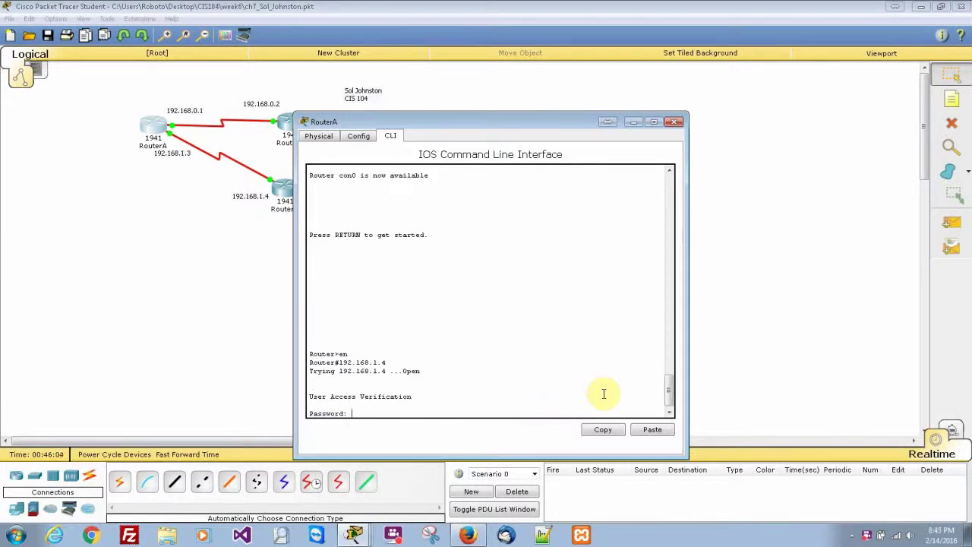
key("Return")
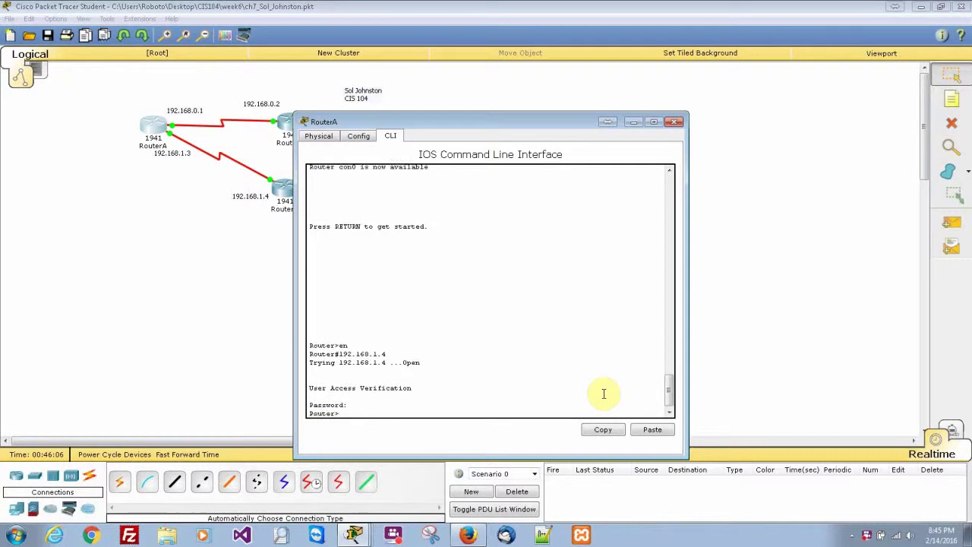
Try enabling privileged mode twice on the remote router.
type("en")
key("Return")
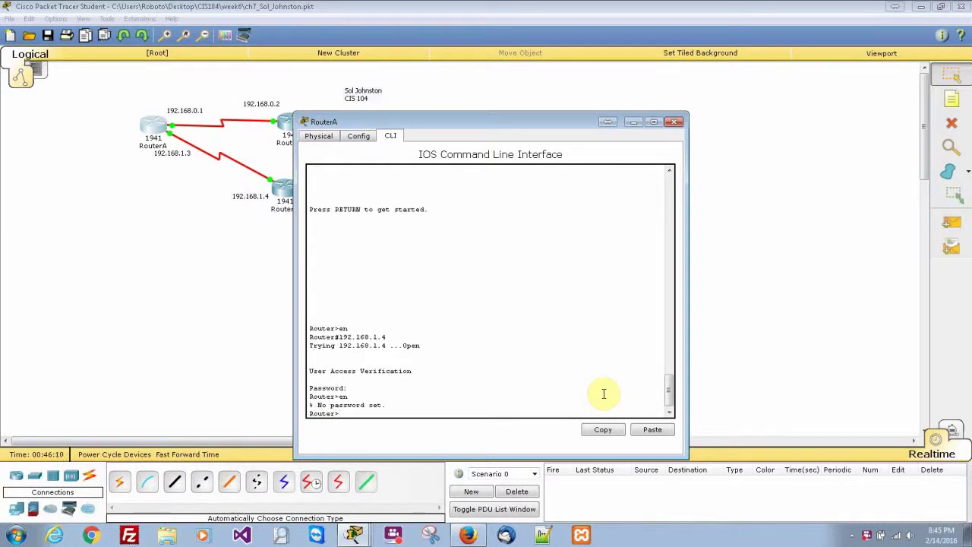
type("en")
key("Return")
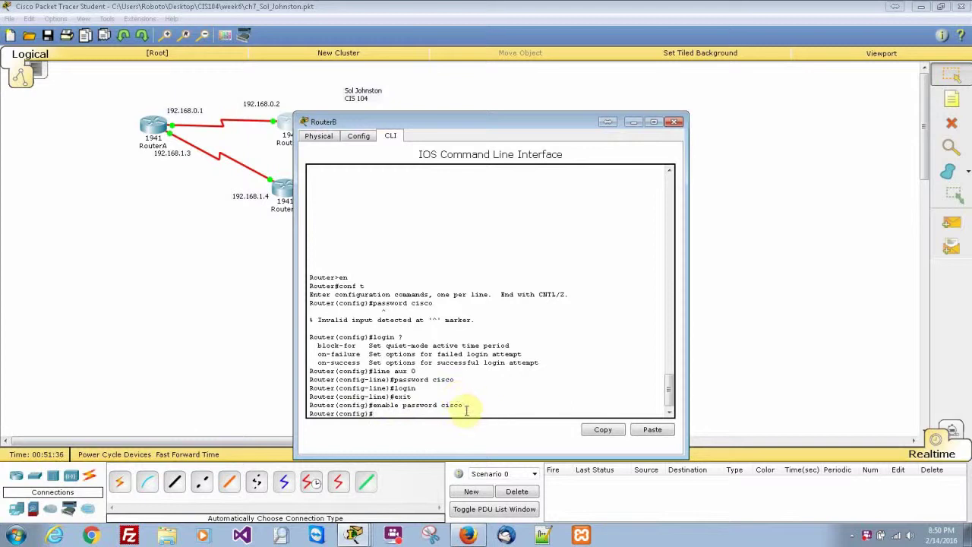
Enable privileged mode over telnet and try clear line 192.168.0.2.
left_click(153, 126)
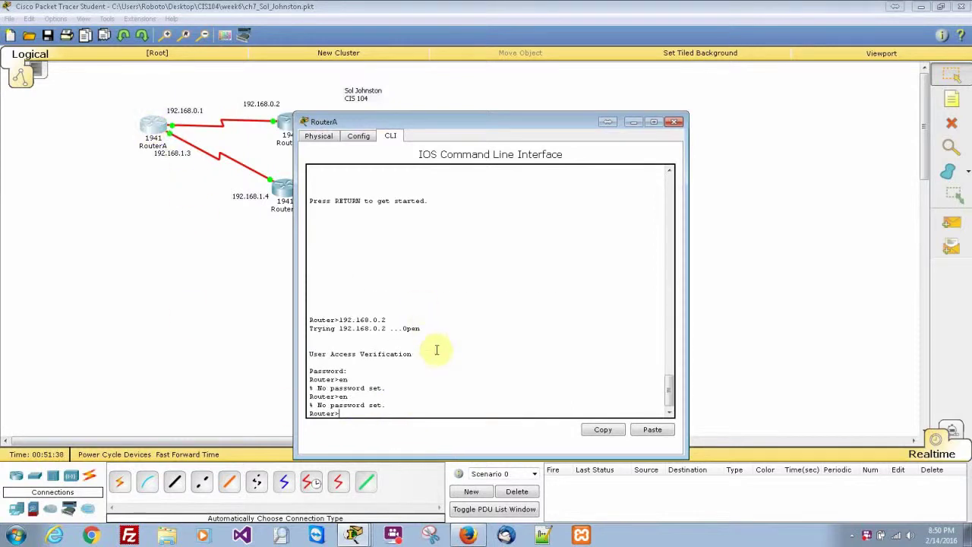
type("en")
key("Return")
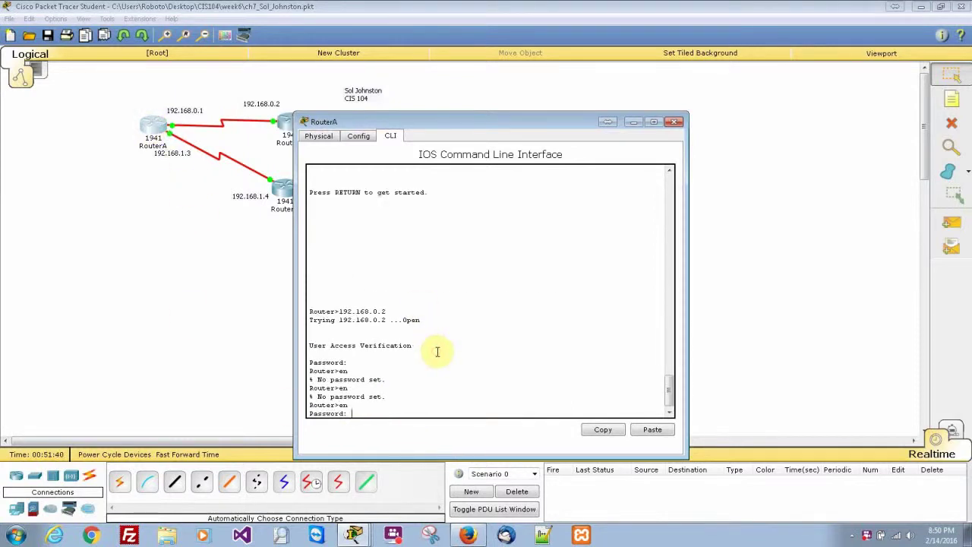
key("Return")
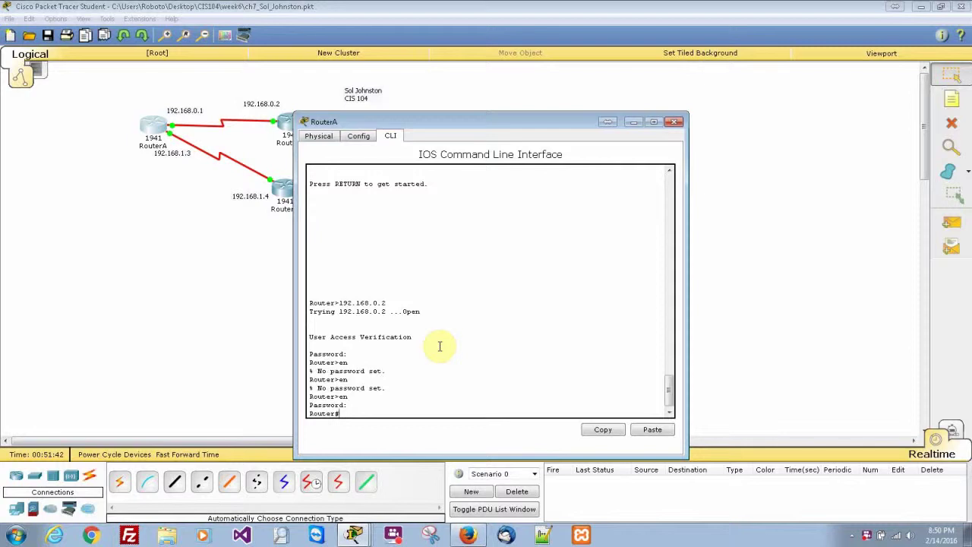
type("clear line 192.168.0.2")
key("Return")
Retry clear line for 192.168.0.1, 192.168.1.3 and 192.168.1.4, then close RouterA's console.
key("Up")
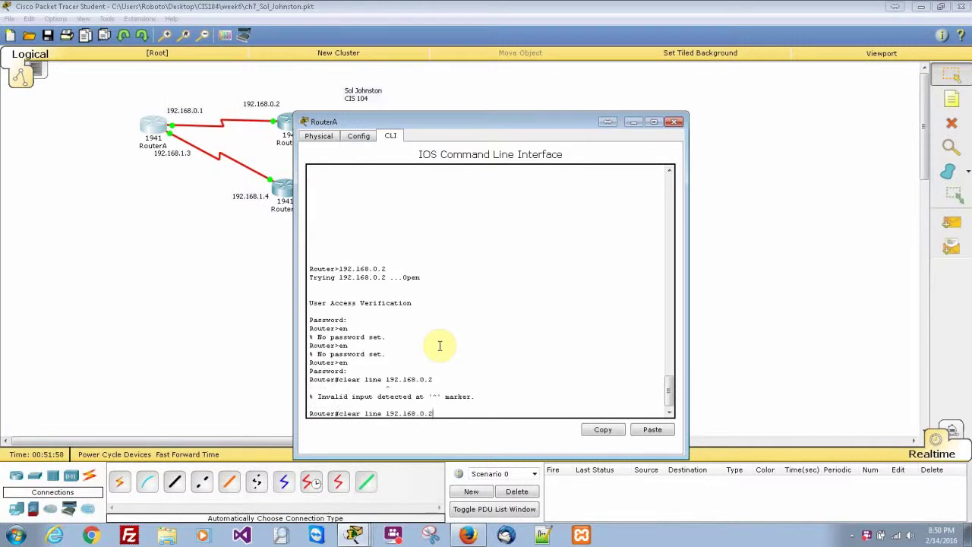
key("BackSpace")
type("1")
key("Return")
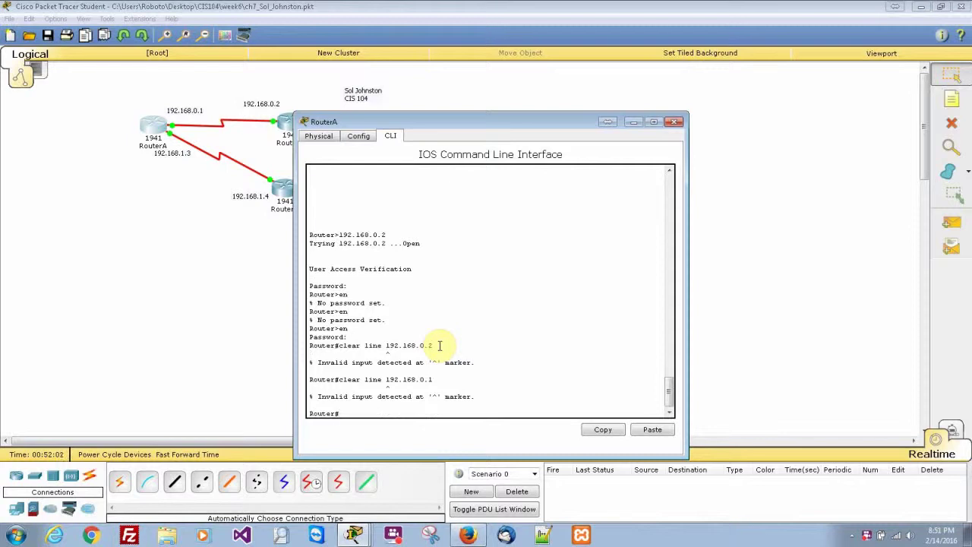
key("Up")
key("BackSpace")
key("BackSpace")
key("BackSpace")
type("1")
type(".3.")
key("Return")
key("Up")
key("BackSpace")
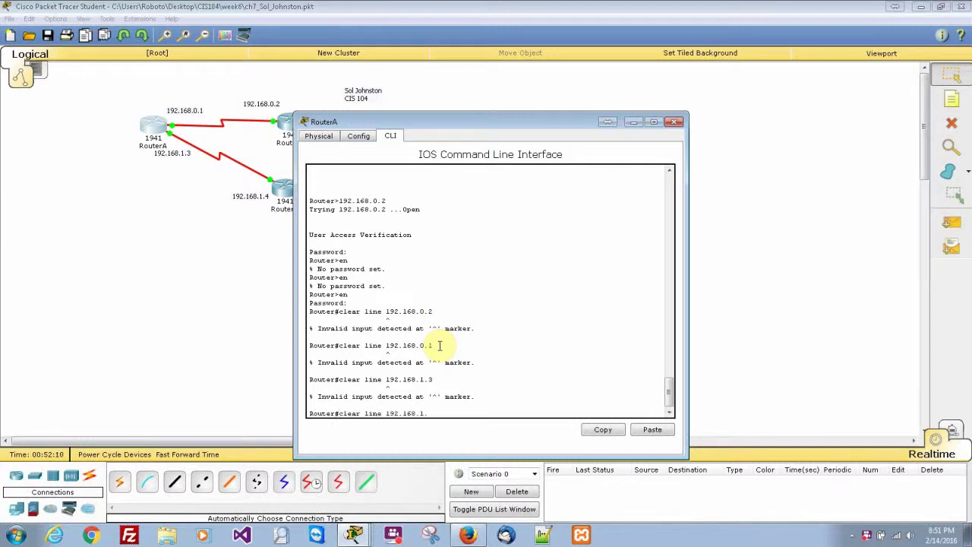
type("4")
key("Return")
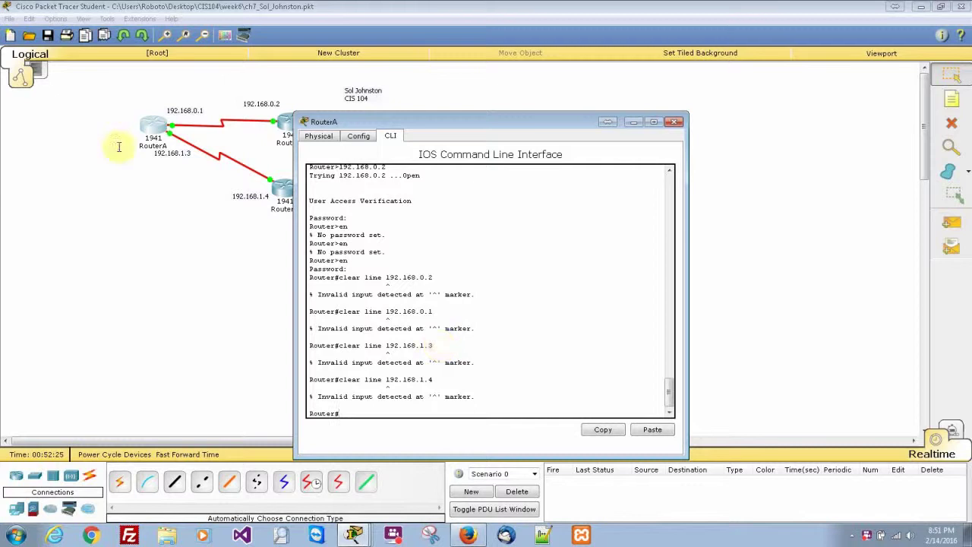
left_click(676, 125)
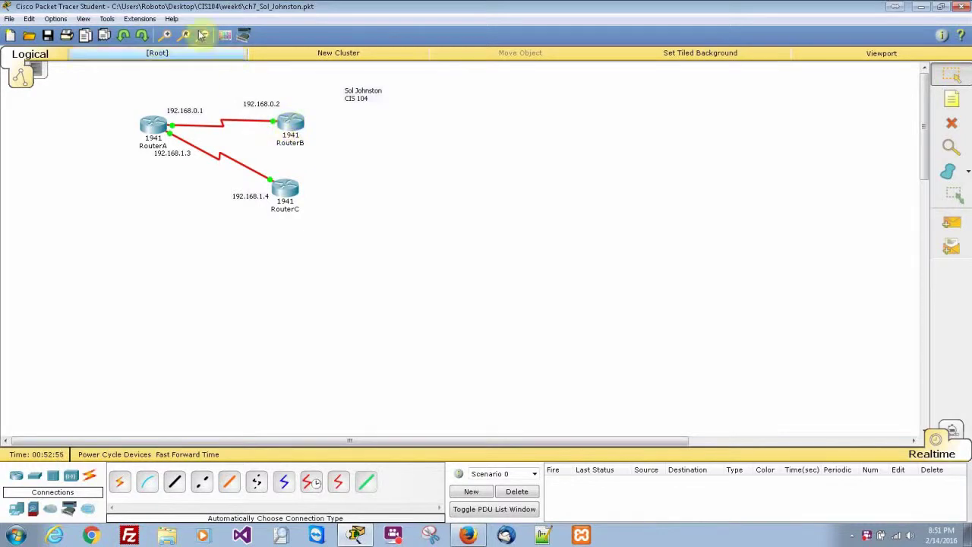
Reopen RouterA's console, get a fresh prompt and enter privileged mode.
left_click(163, 136)
key("Return")
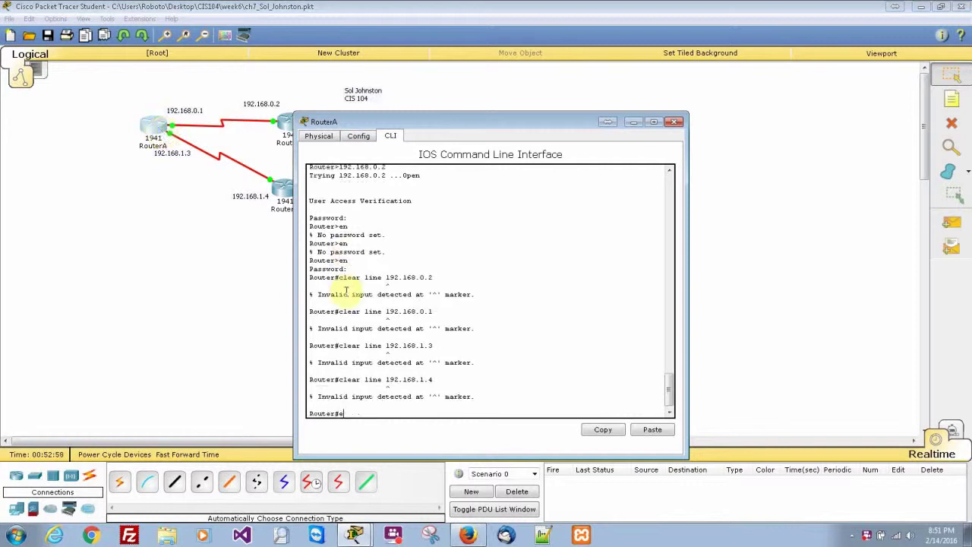
type("e")
type("nd")
key("Return")
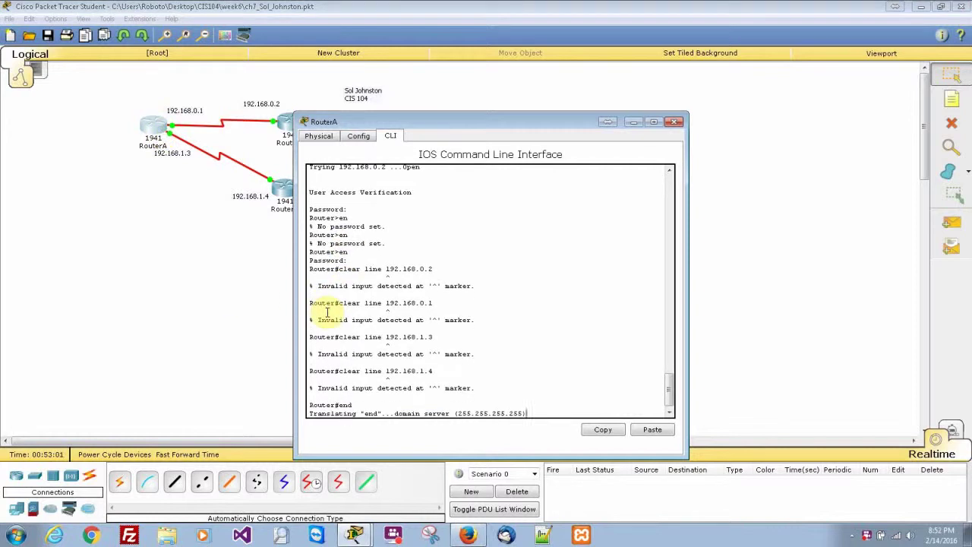
key("Return")
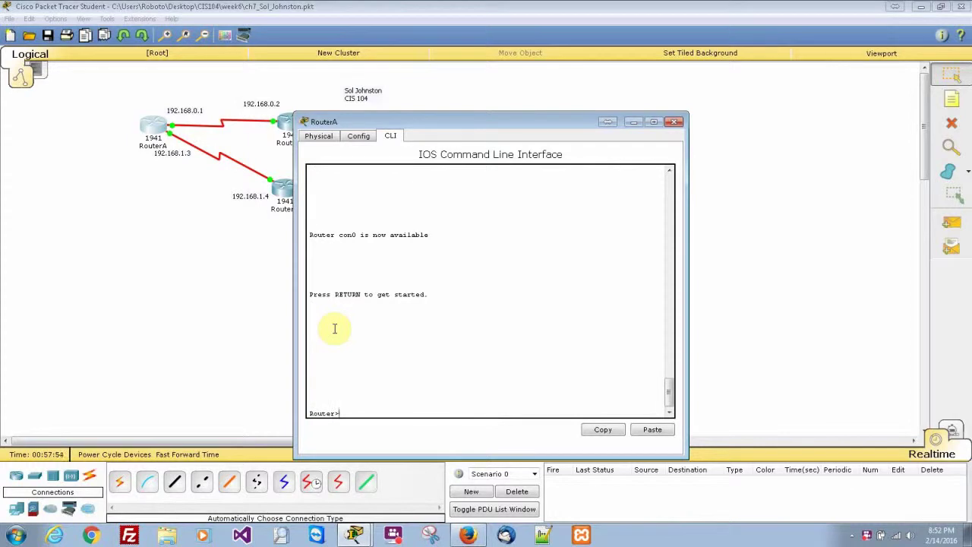
type("en")
key("Return")
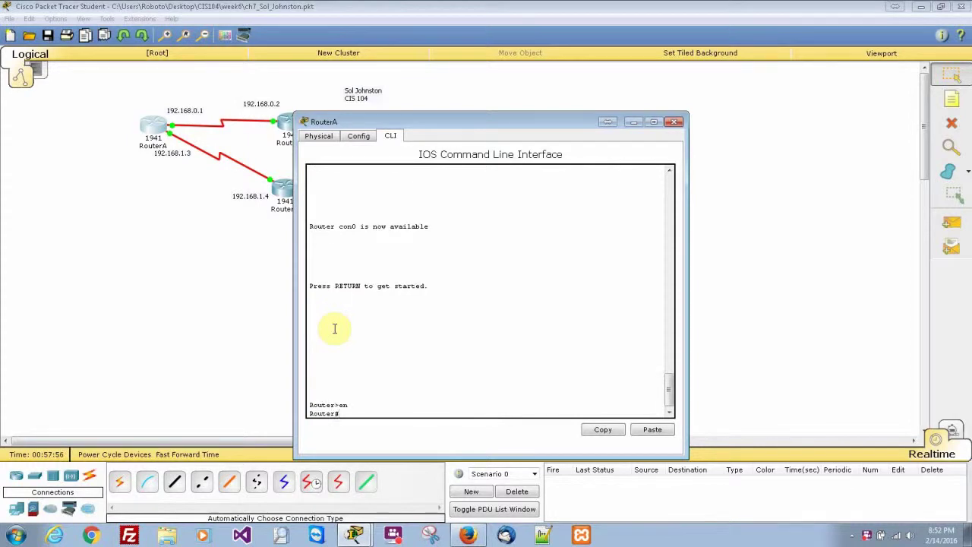
Try reaching a host by name, then submit an ip host entry for routerB.
type("todd")
key("Return")
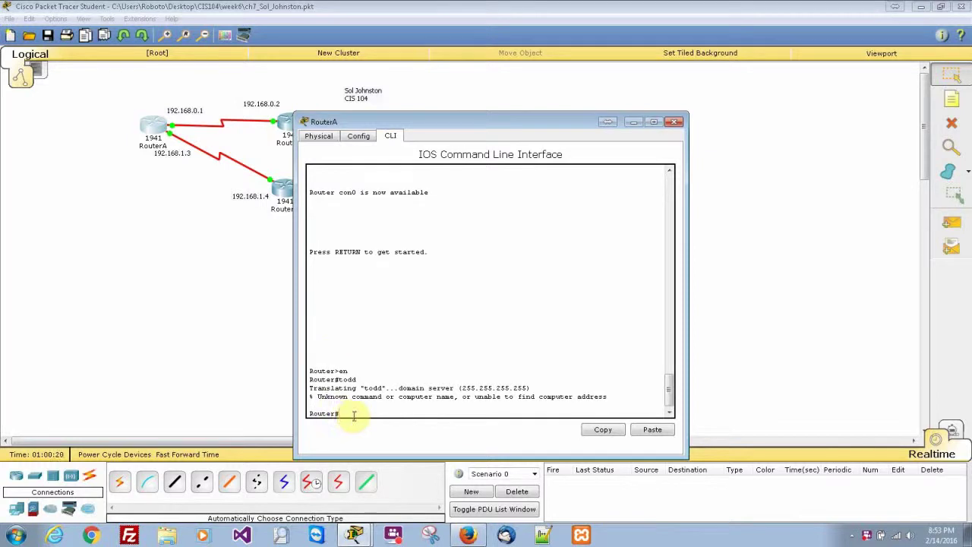
type("ip host")
type(" rout")
type("er")
type("B")
type(" 17")
type("2.168")
type(".0.1")
key("BackSpace")
type(".")
key("Return")
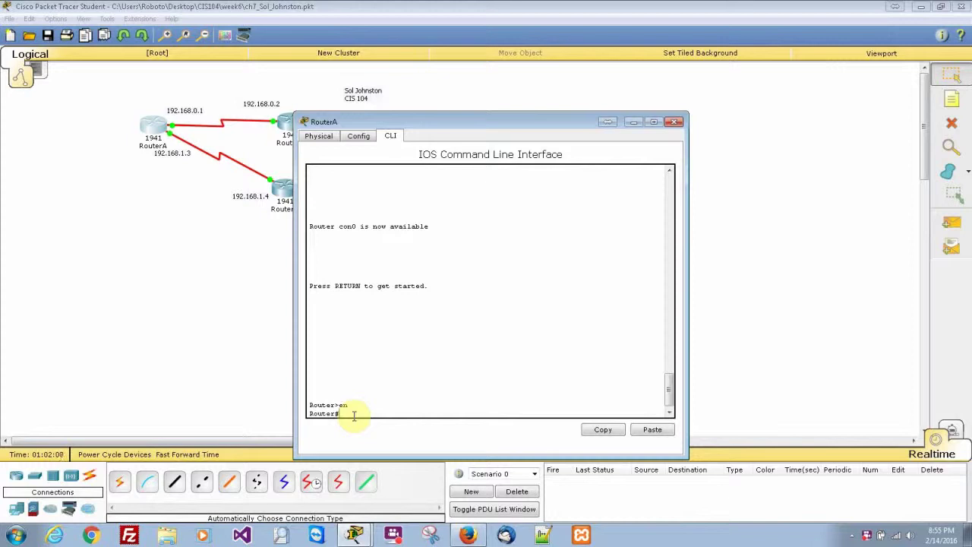
Check the ip command help, enter global configuration and map routerb to 192.168.0.2.
type("ip ?")
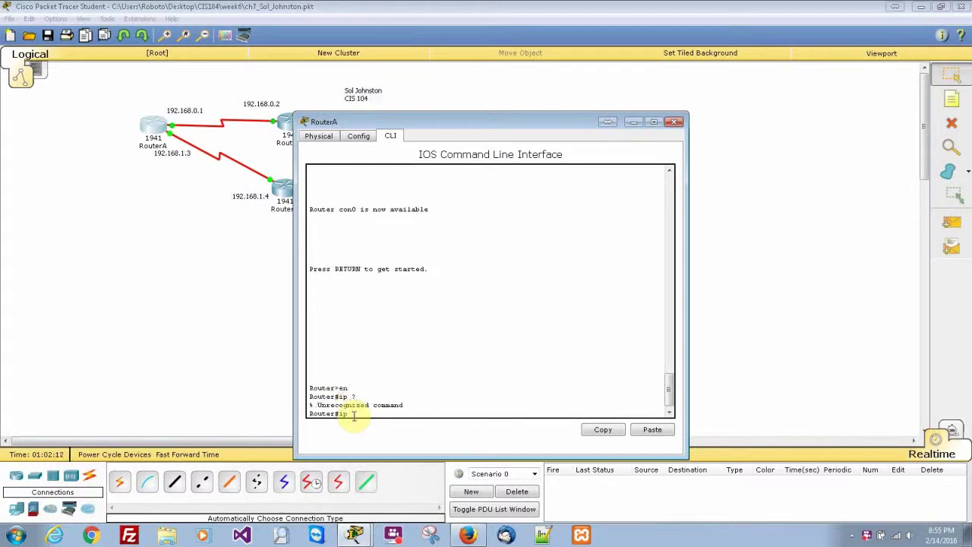
key("BackSpace")
key("BackSpace")
type("?")
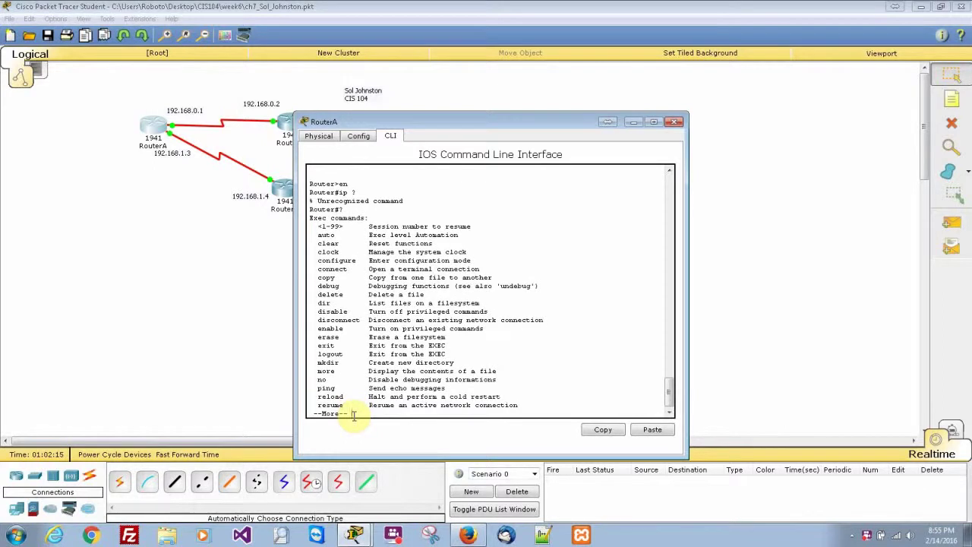
key("space")
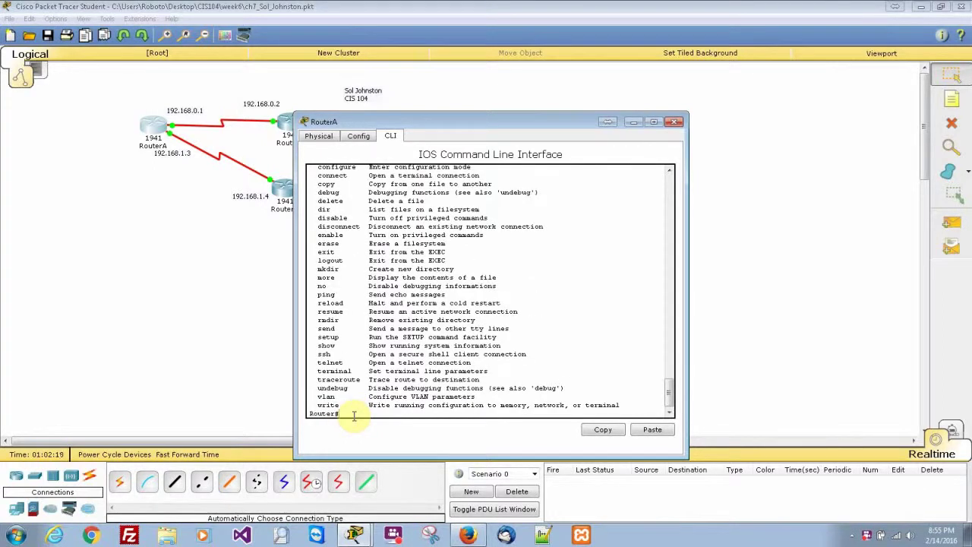
type("conf t")
key("Return")
type("ip ?")
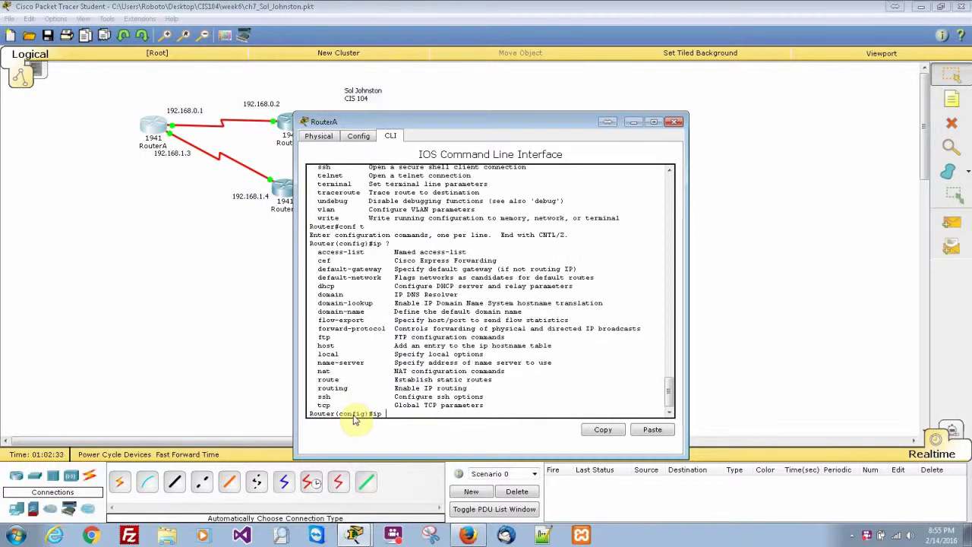
key("BackSpace")
key("BackSpace")
key("BackSpace")
type("ip host routerb 192.168")
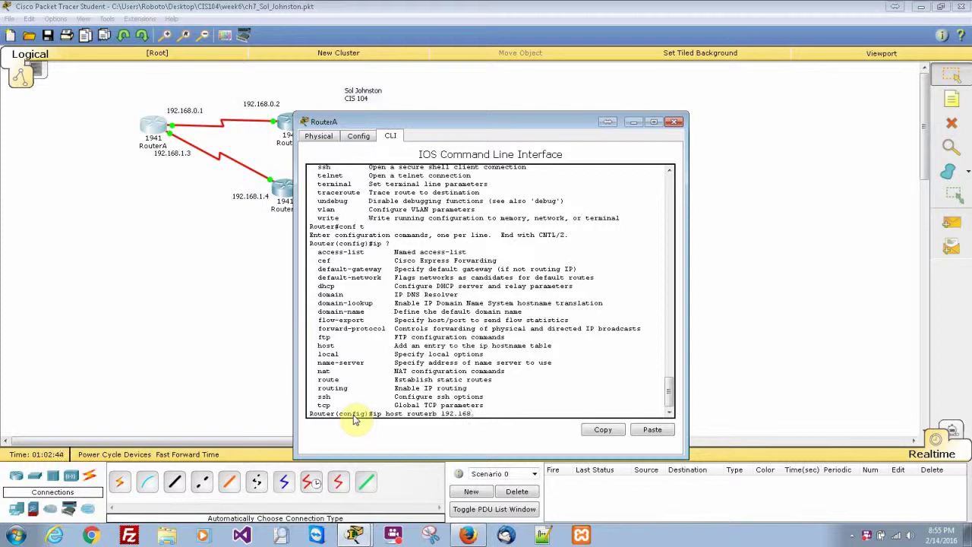
type(".0.2")
key("Return")
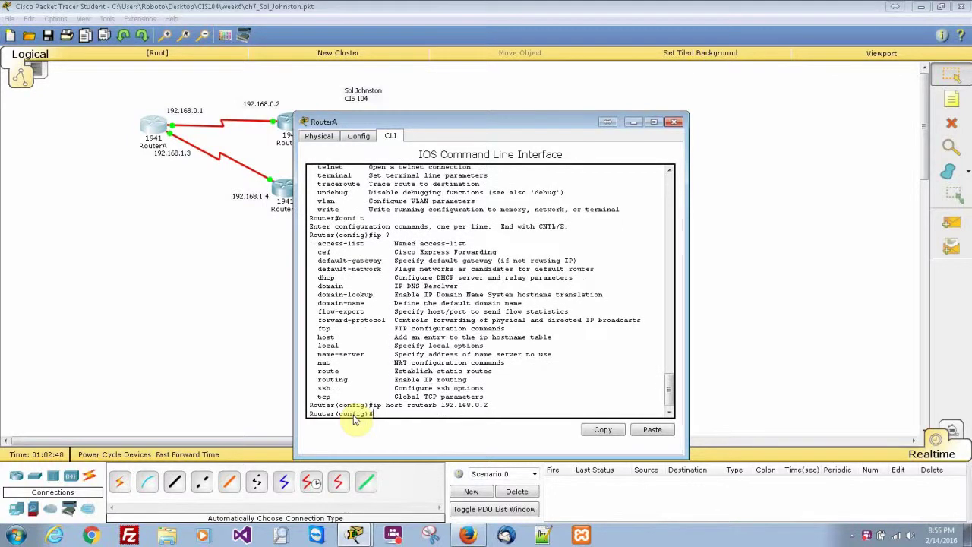
Edit the recalled host command to map routerc to 192.168.1.4.
key("Up")
key("Left")
key("Left")
key("Left")
key("Left")
key("Left")
key("Left")
key("Left")
key("Left")
key("Left")
key("Left")
key("Left")
key("Left")
key("BackSpace")
type("c")
key("Right")
key("Right")
key("Right")
key("Right")
key("Right")
key("Right")
key("Right")
key("Right")
key("Right")
key("Right")
key("BackSpace")
type("1")
key("Right")
key("Right")
key("BackSpace")
type("4")
key("Return")
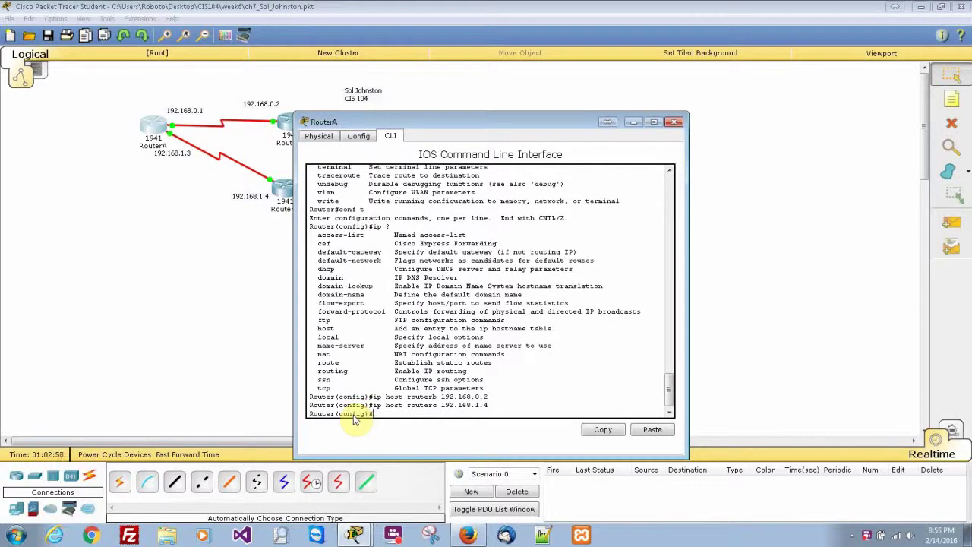
Leave configuration mode and ping routerb and routerc by host name.
type("ping rou")
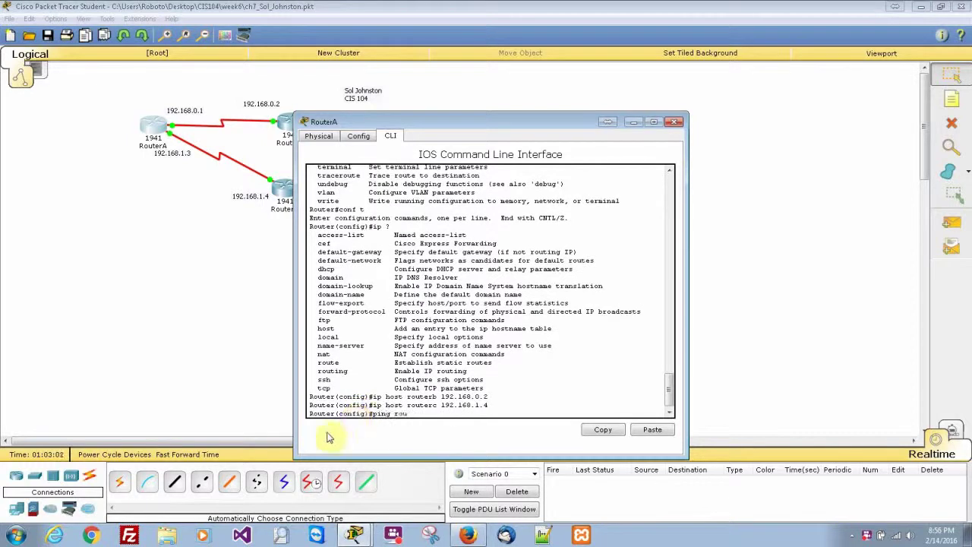
type("terb")
key("Return")
type("exit")
key("Return")
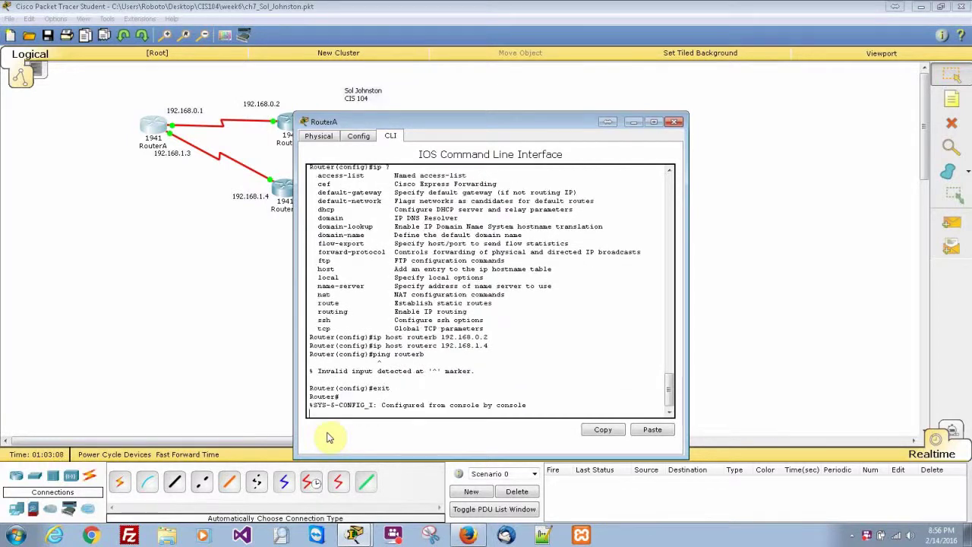
type("ping routerb")
key("Return")
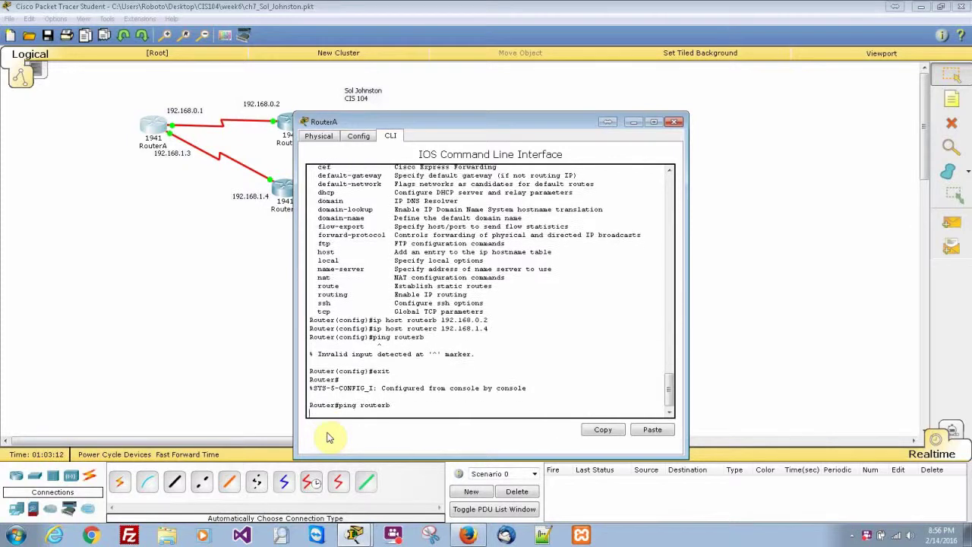
key("Up")
key("BackSpace")
type("c")
key("Return")
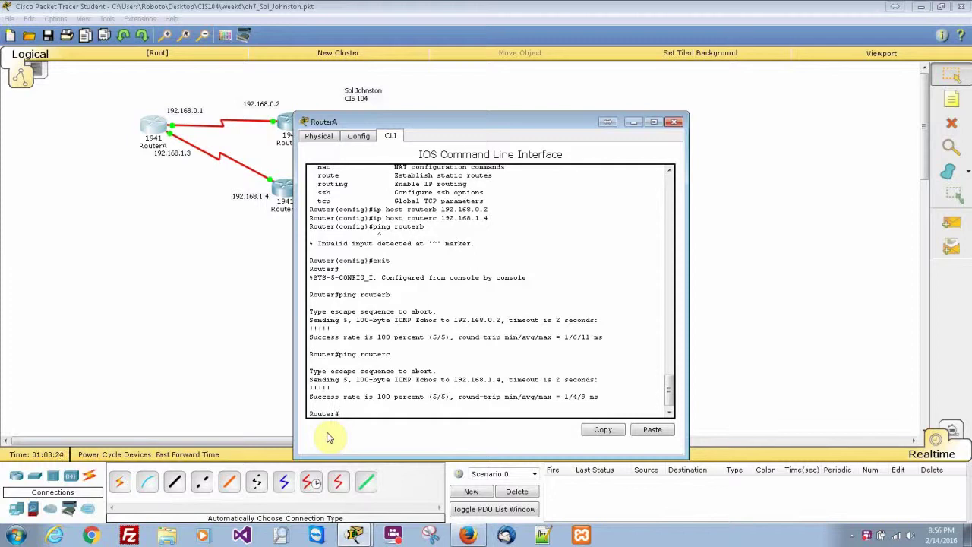
Telnet to routerc by host name and log in with the password.
type("routerc")
key("Return")
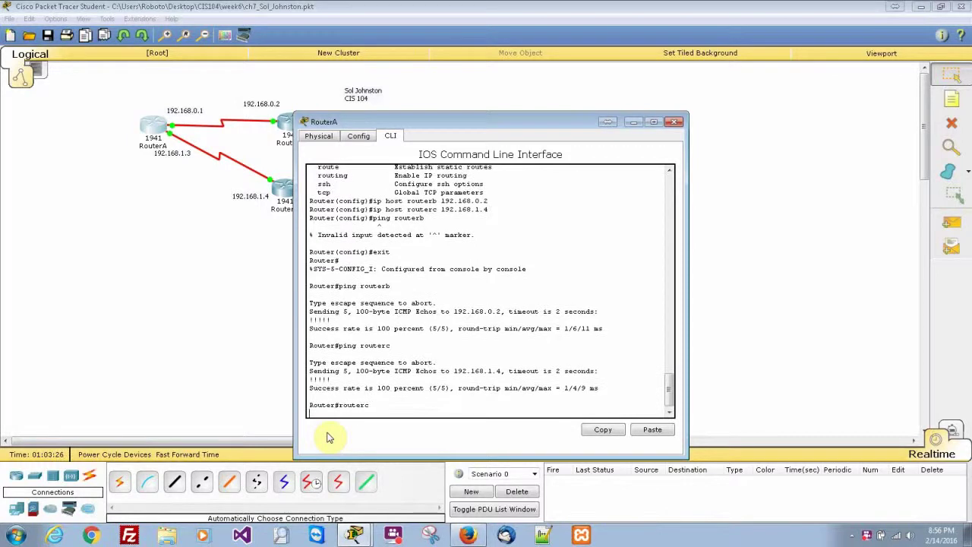
key("Return")
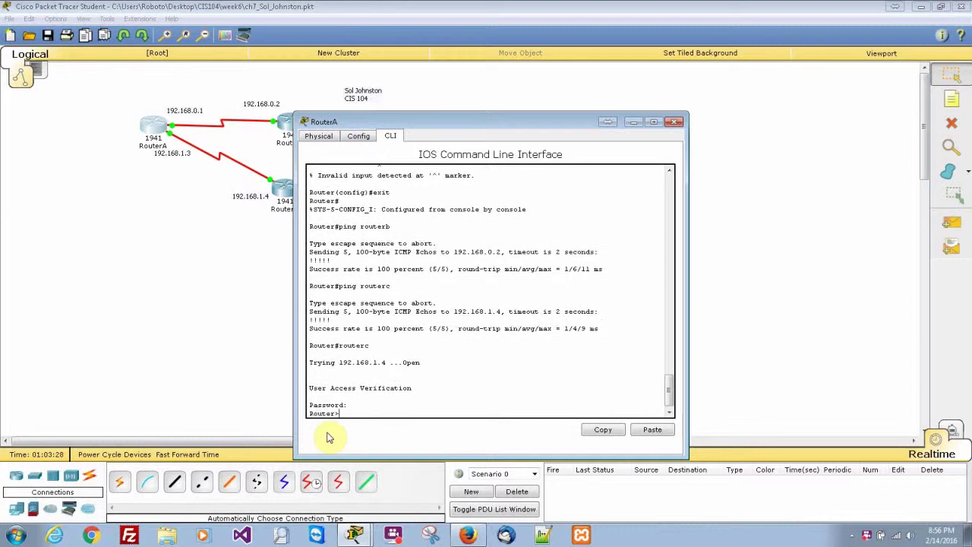
Enter privileged mode on routerc over telnet with the enable password, then run 'show hosts'.
type("en")
key("Return")
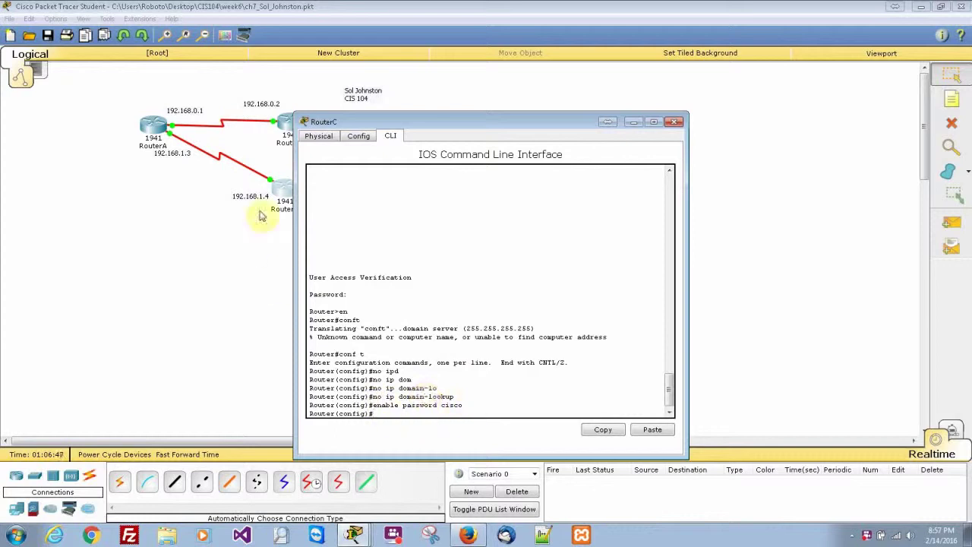
left_click(156, 126)
type("en")
key("Return")
key("Return")
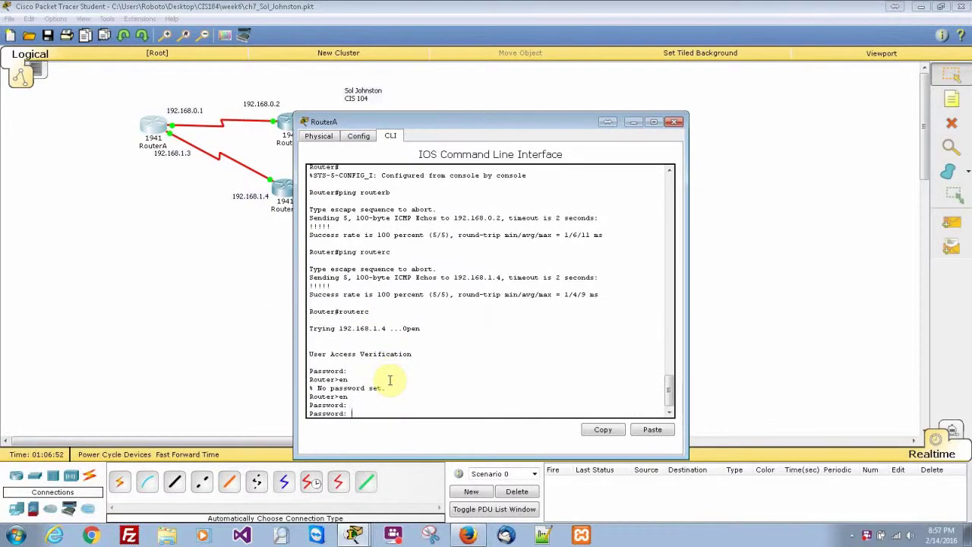
key("Return")
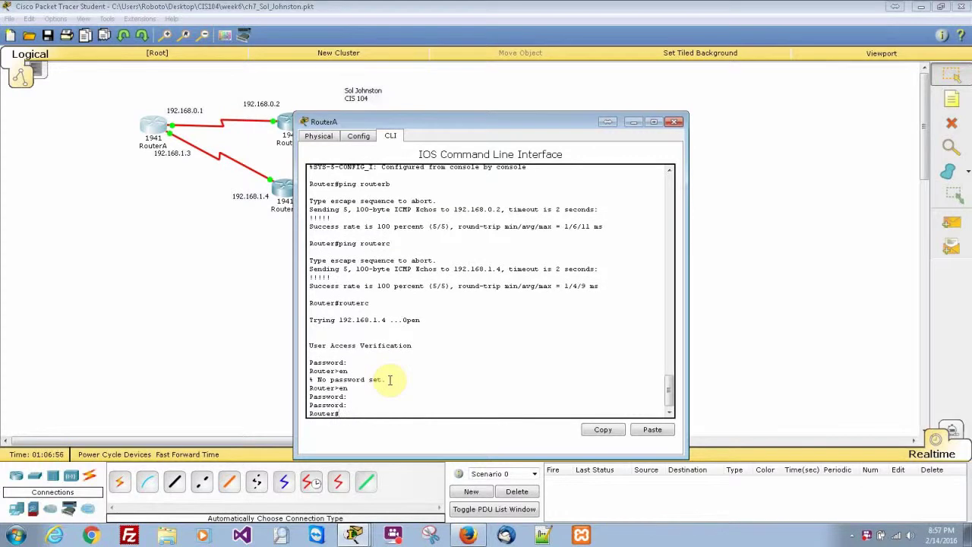
type("show hosts")
key("Return")
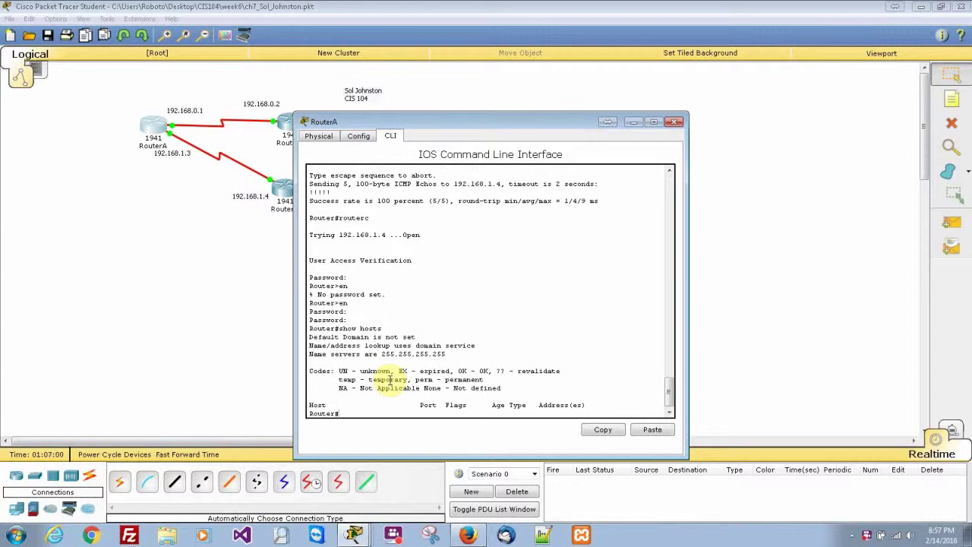